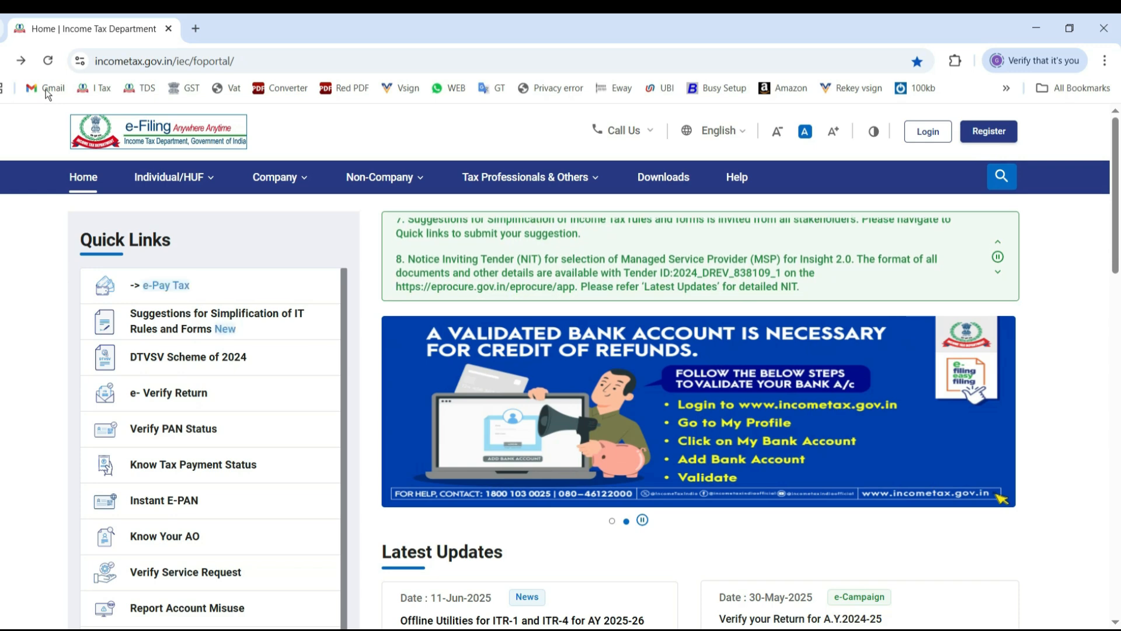
Open the returns and forms guidance for salaried employees and review who can file ITR-1.
click(170, 183)
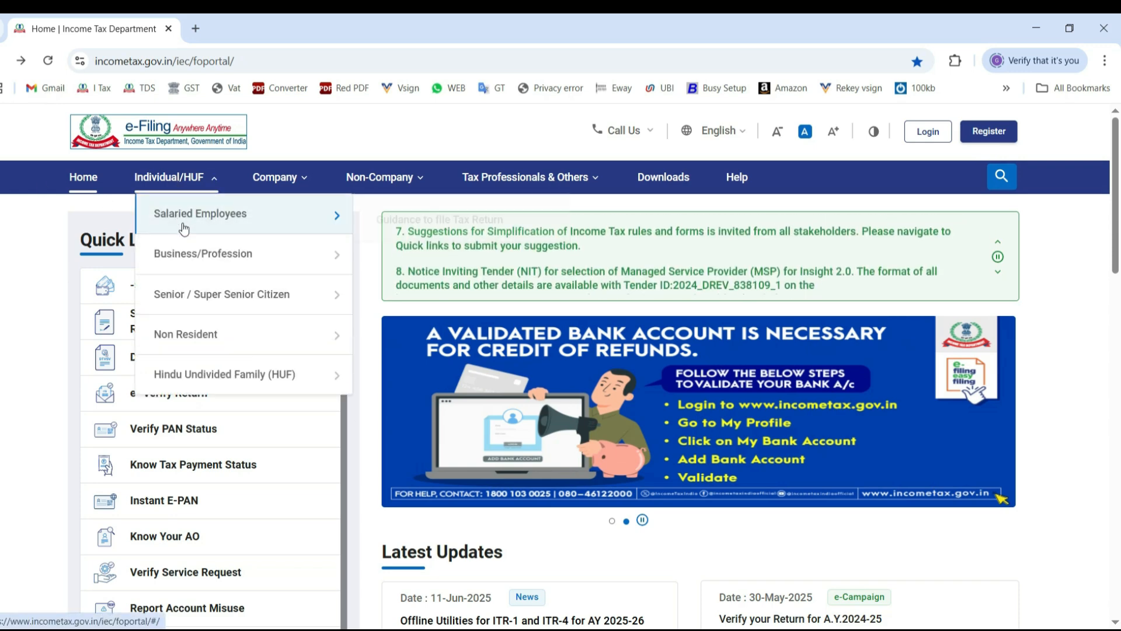
mouse_move(218, 227)
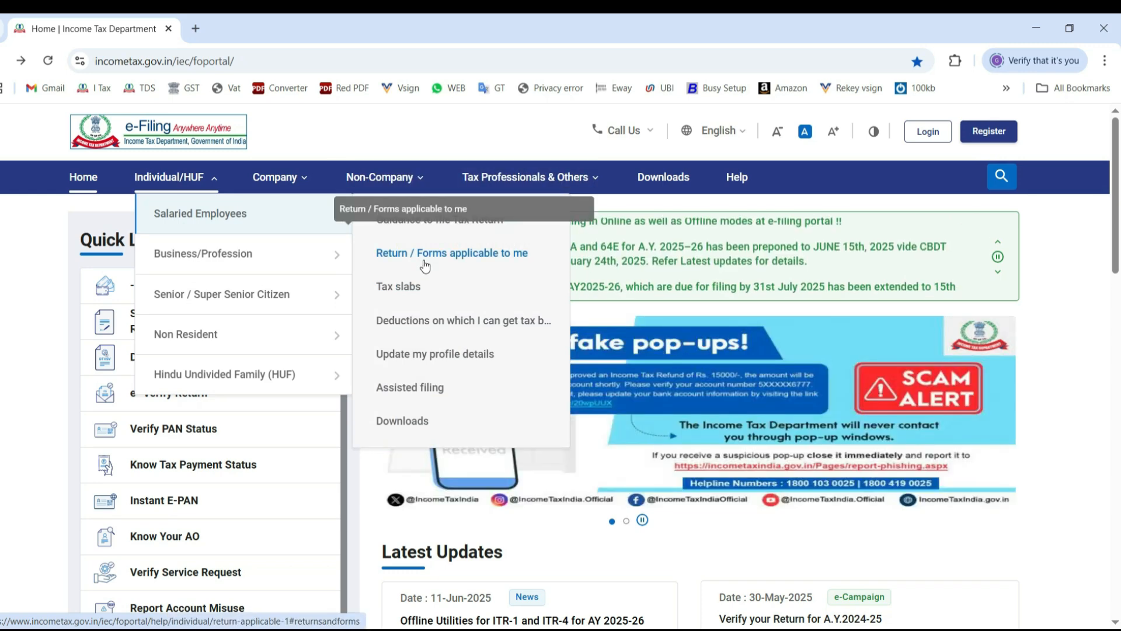
click(424, 263)
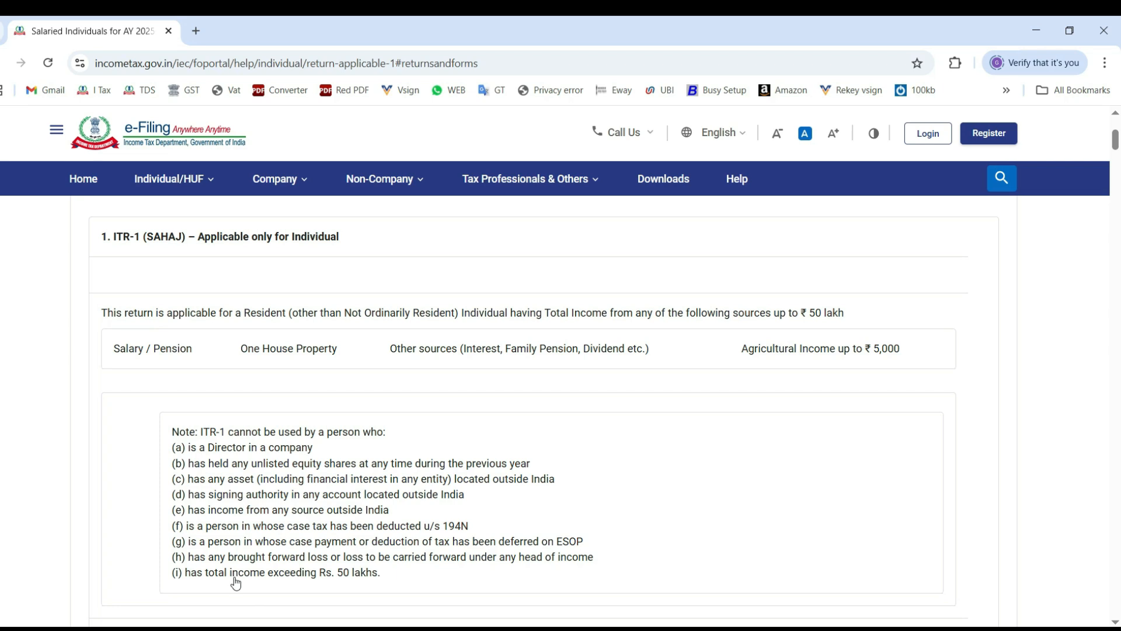
Log in to the e-Filing account with the account password.
click(928, 133)
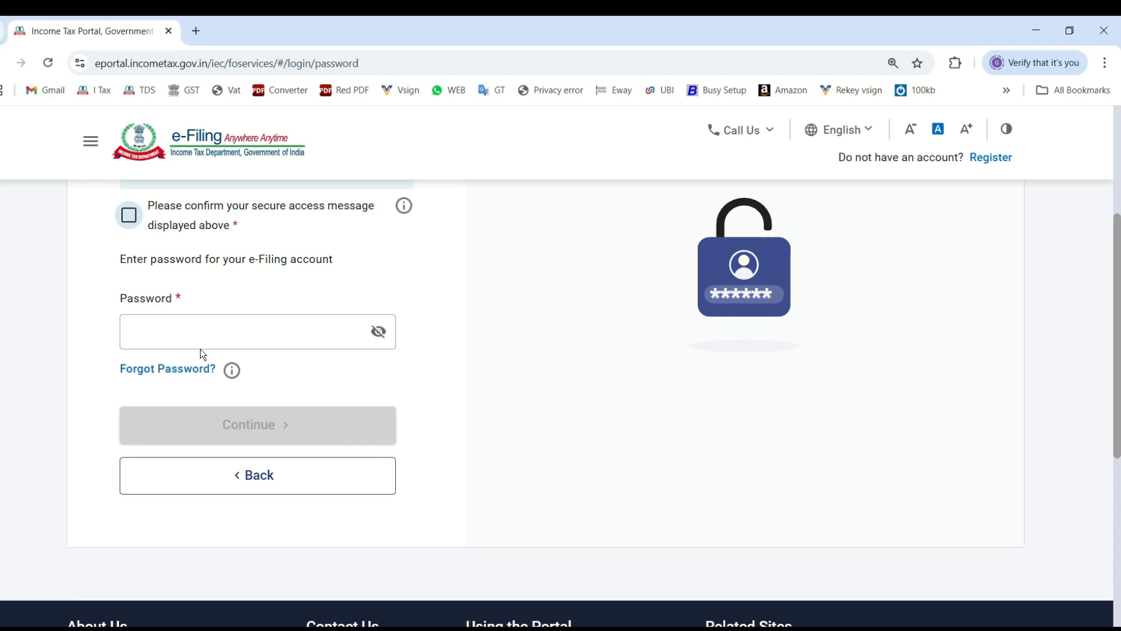
click(210, 335)
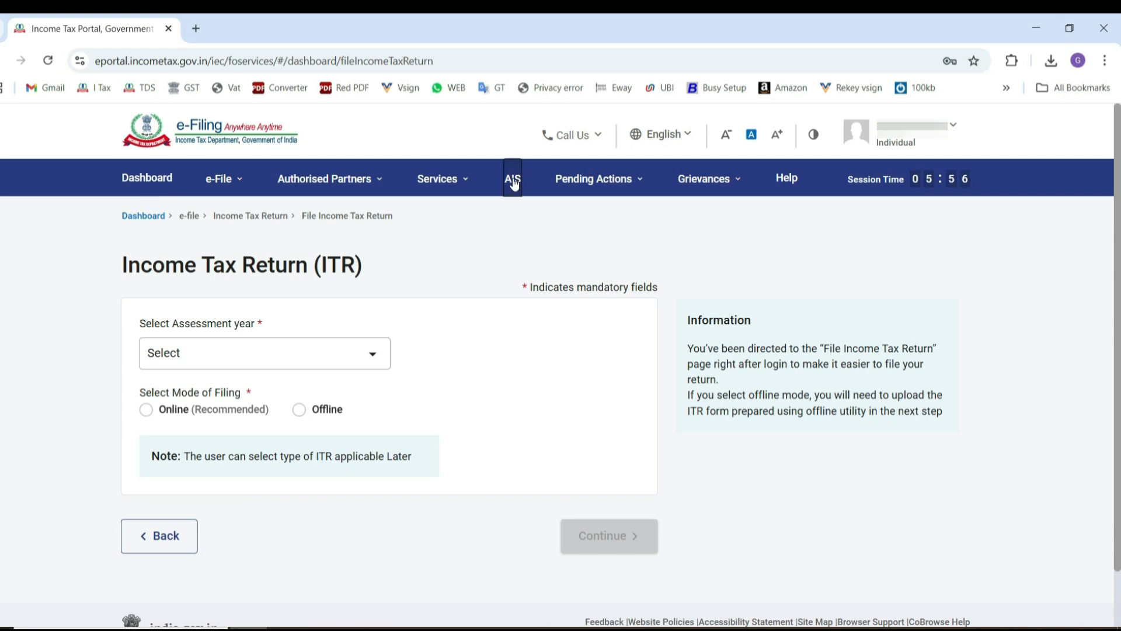
Proceed to the Compliance Portal's AIS section and review the Taxpayer Information Summary for F.Y. 2024-25.
click(513, 181)
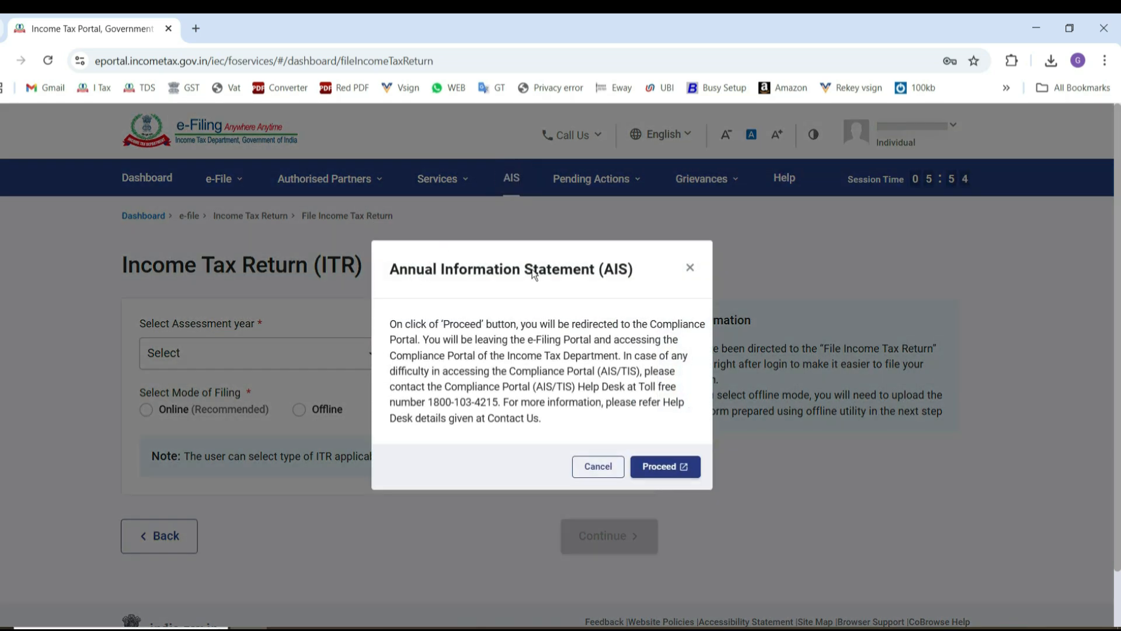
click(660, 471)
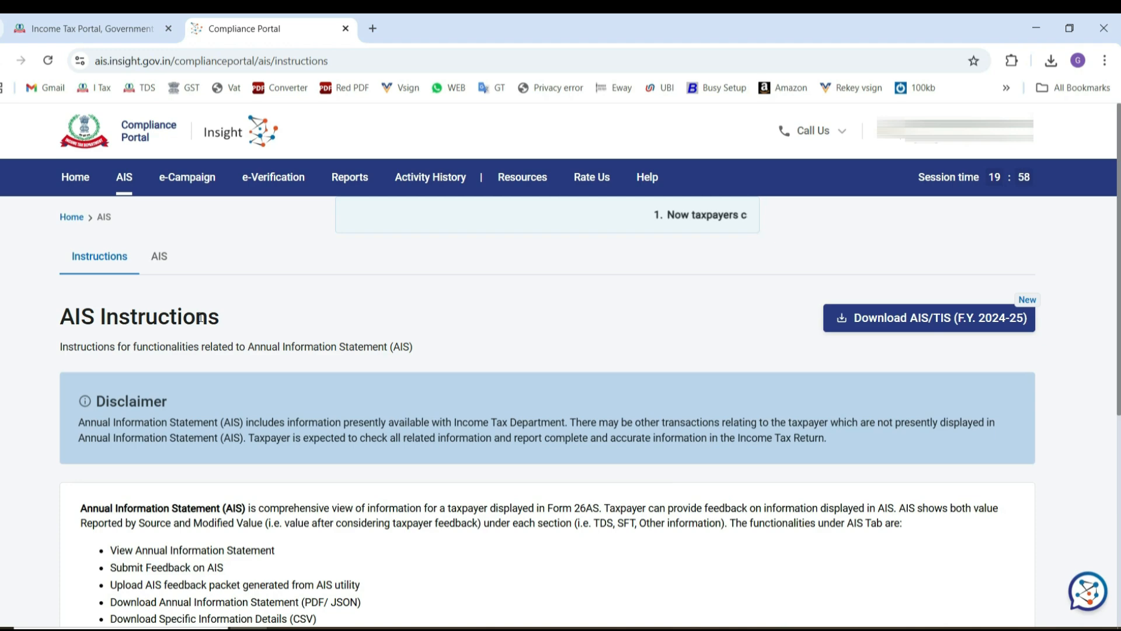
click(161, 262)
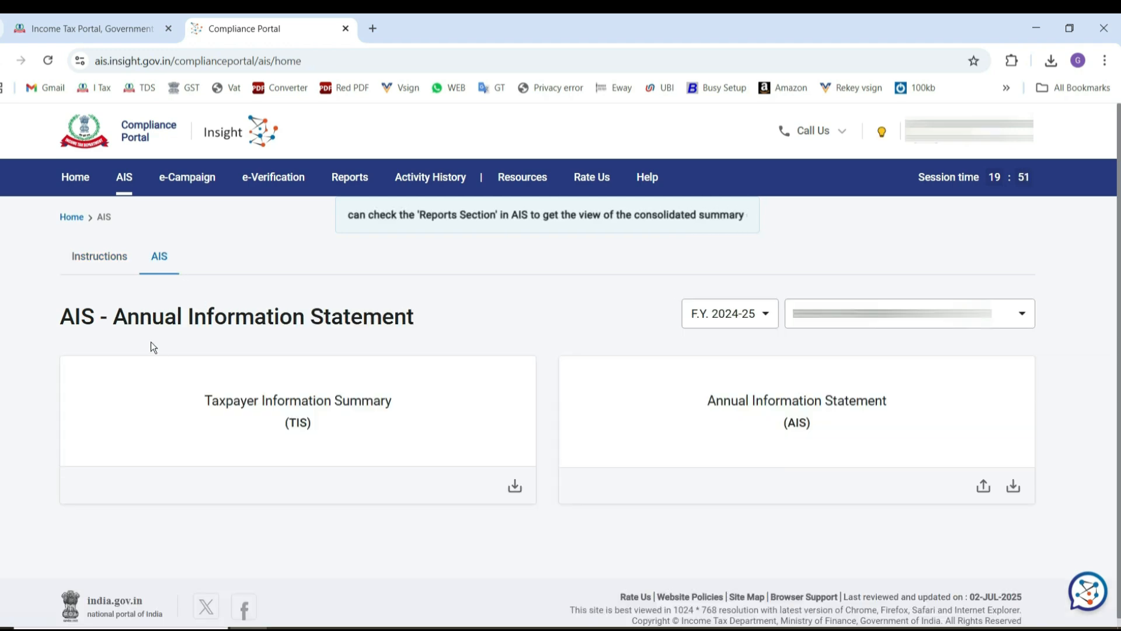
click(258, 410)
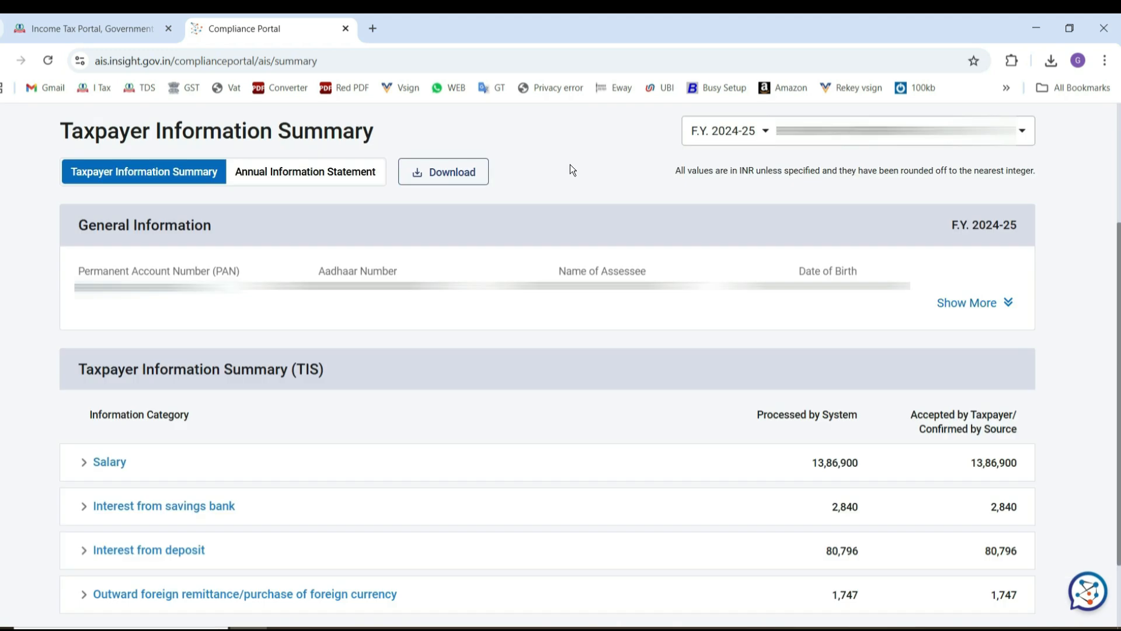
click(755, 130)
scroll(106, 612, down, 1)
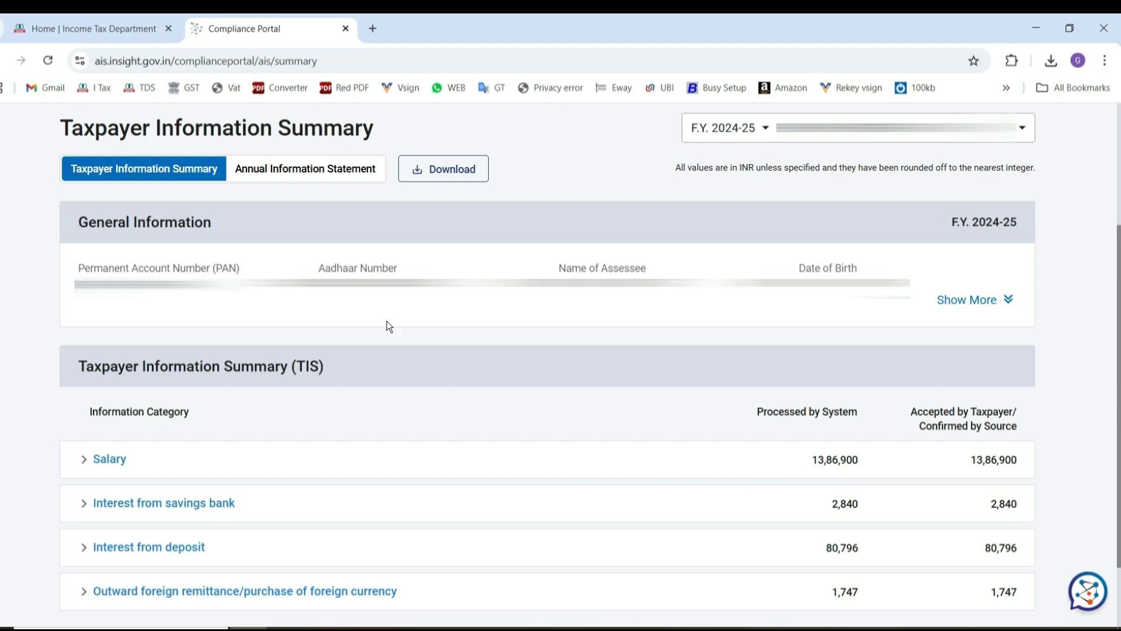
Return to the e-Filing portal and open Form 26AS, confirming the redirect to TRACES.
click(72, 23)
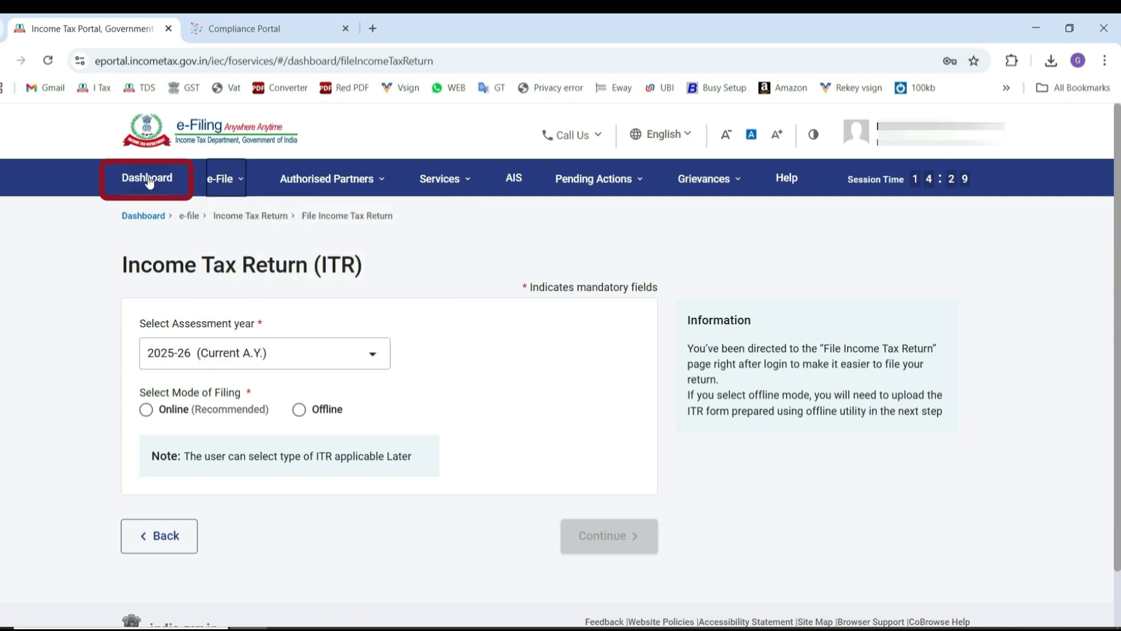
mouse_move(238, 182)
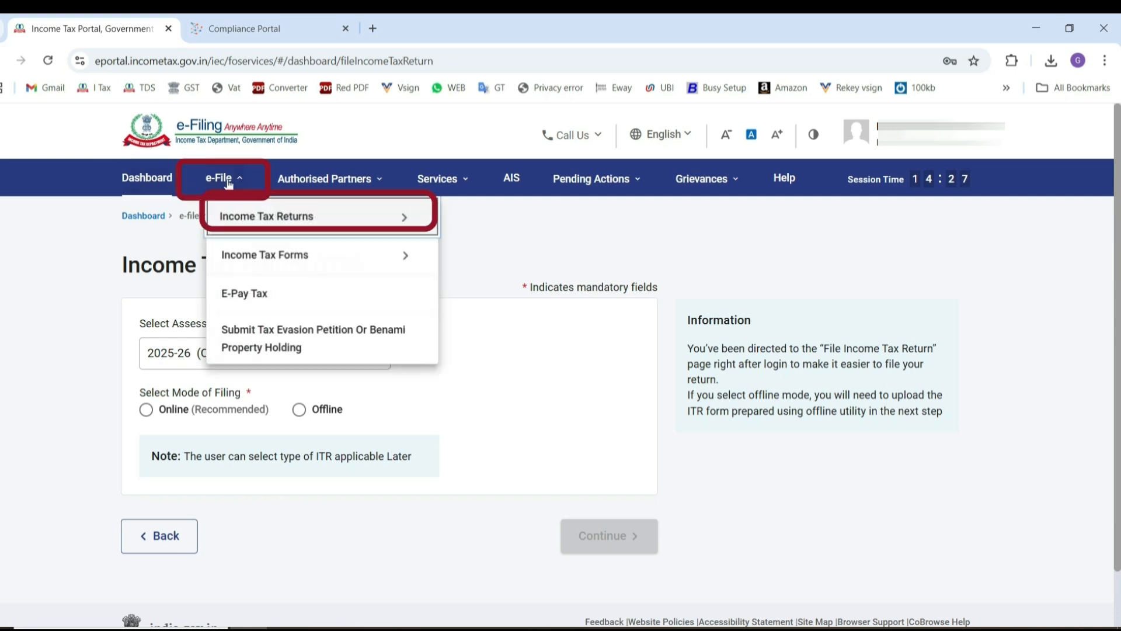
mouse_move(251, 228)
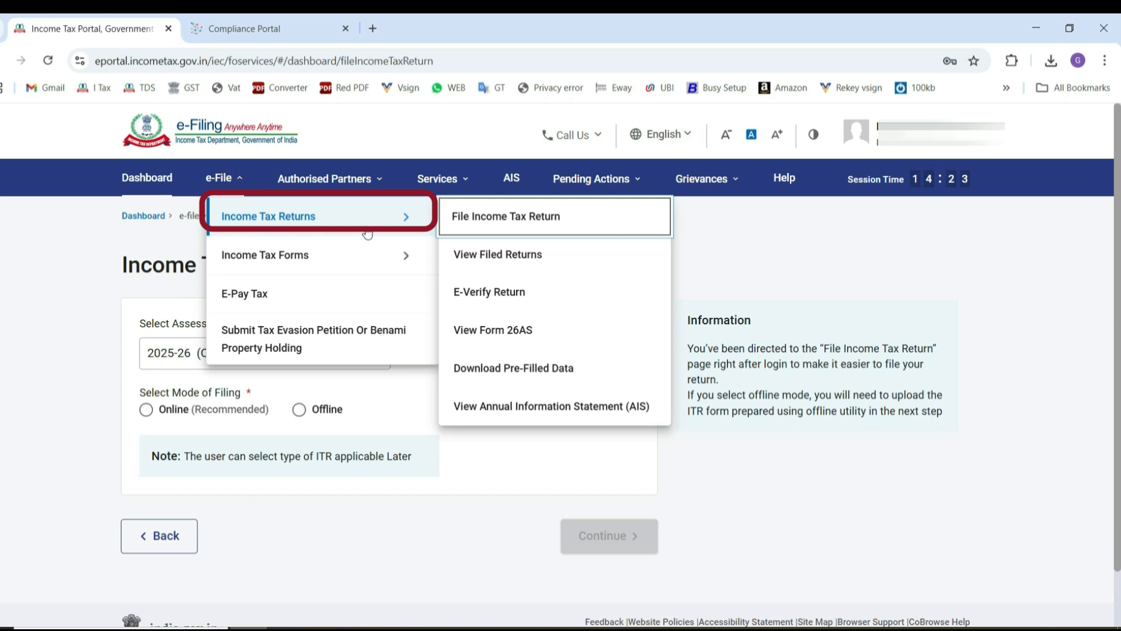
click(480, 333)
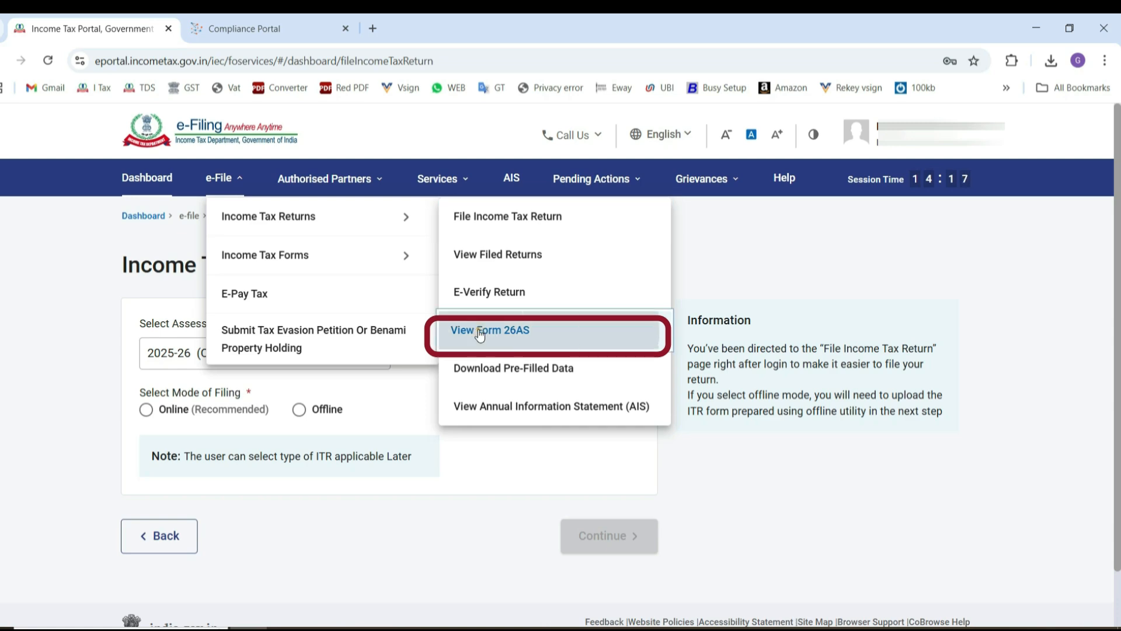
click(700, 500)
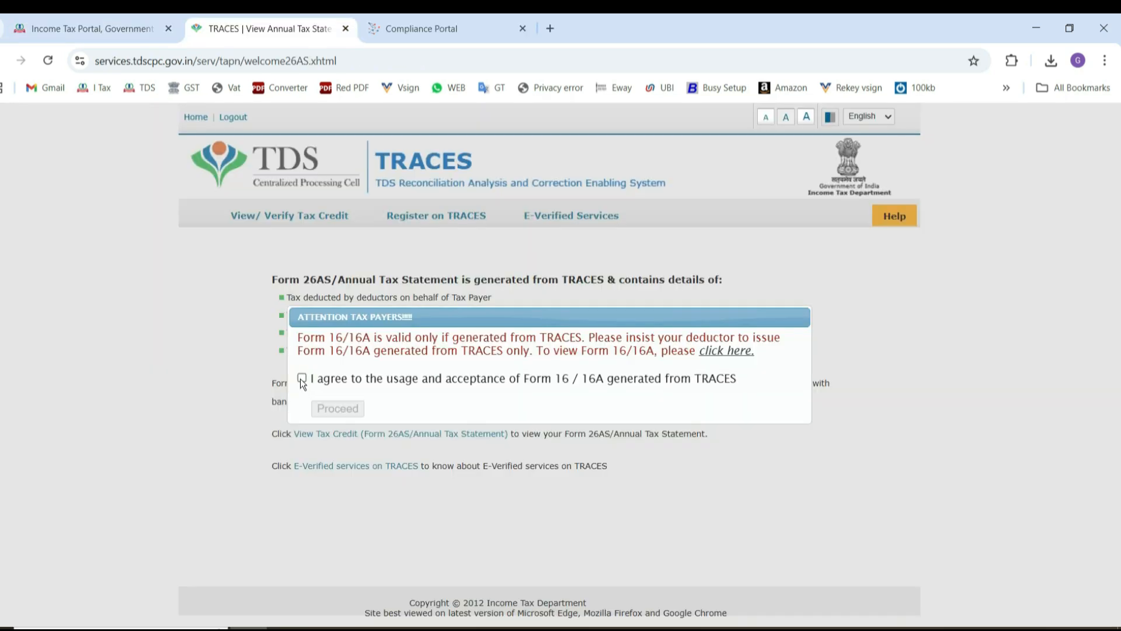
Accept the usage of Form 16/16A generated from TRACES and open the tax credit statement page.
click(301, 380)
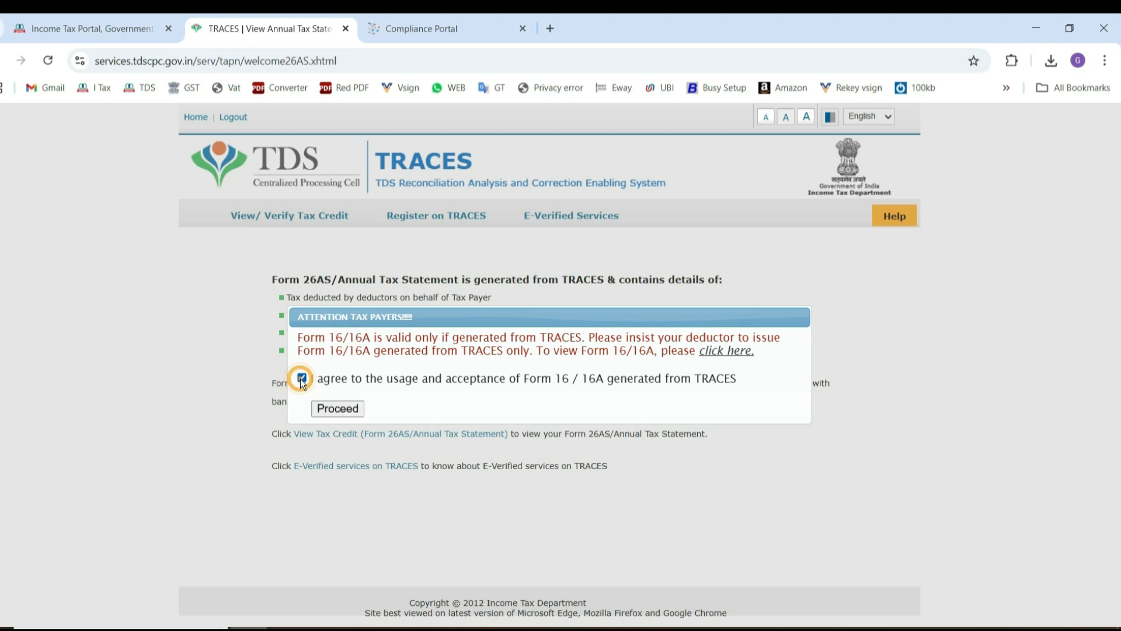
click(337, 409)
click(345, 438)
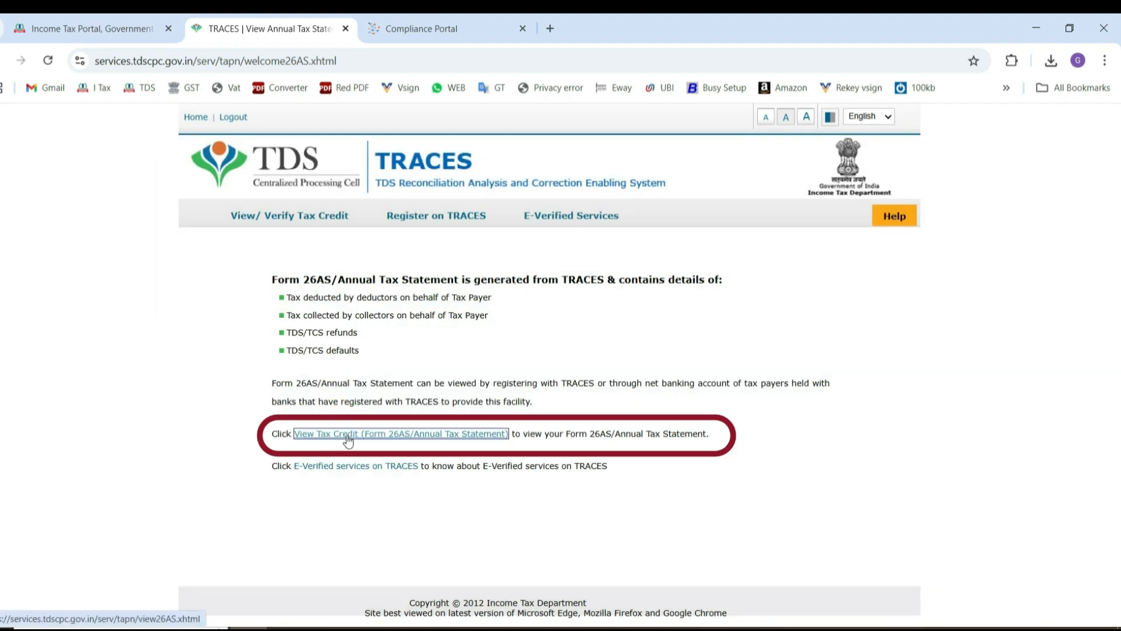
click(348, 441)
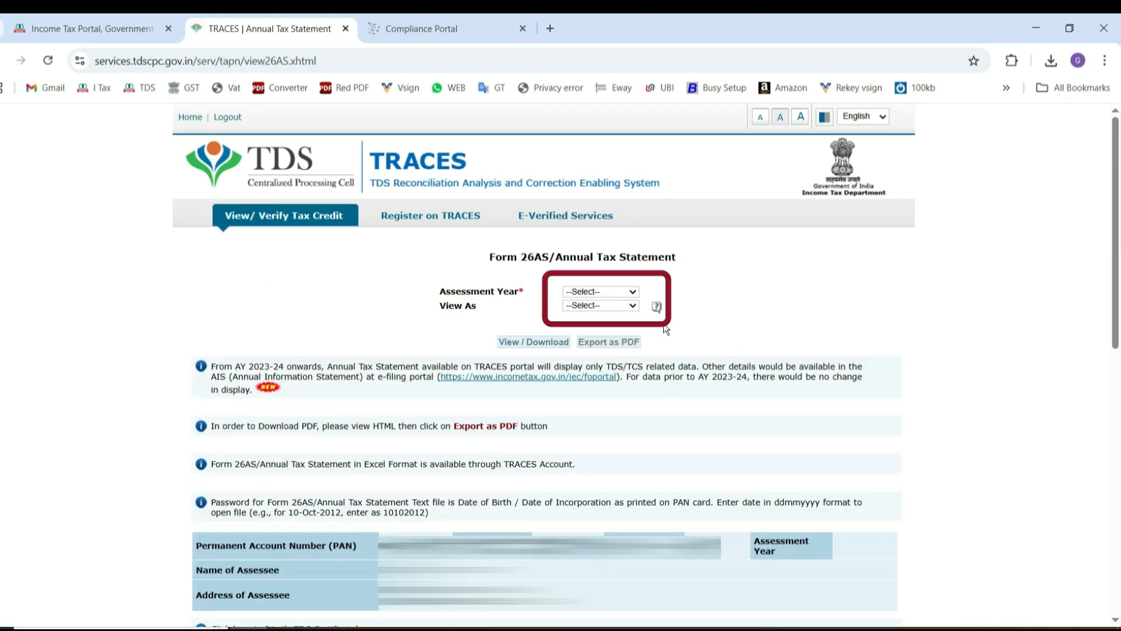
Display Form 26AS for assessment year 2025-26 as HTML and review the tax deducted at source entries.
click(598, 291)
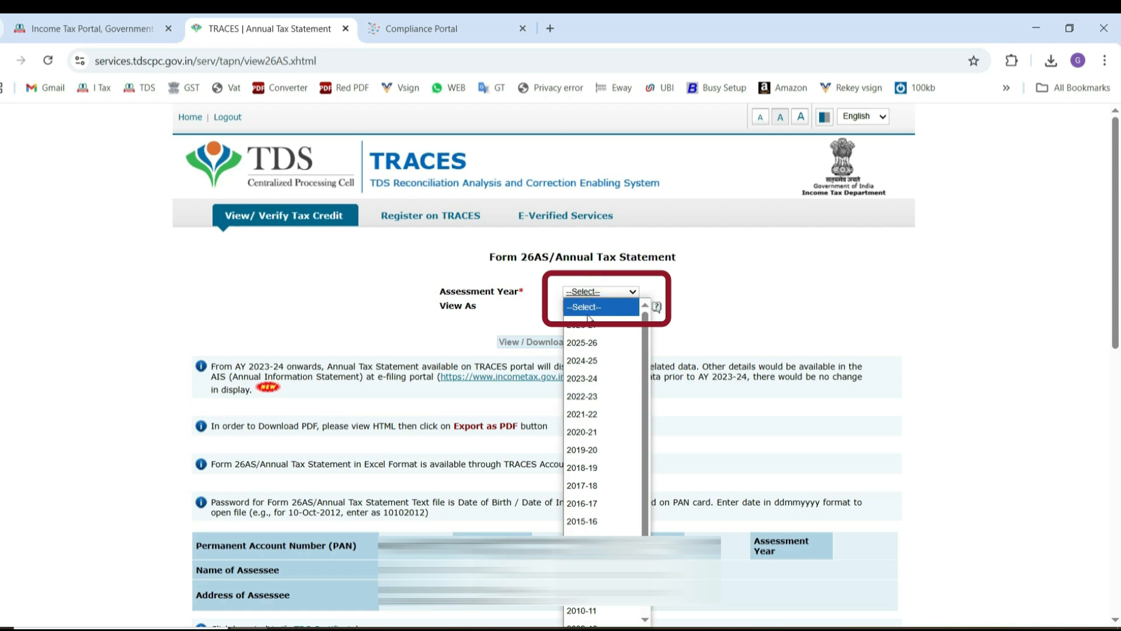
click(576, 347)
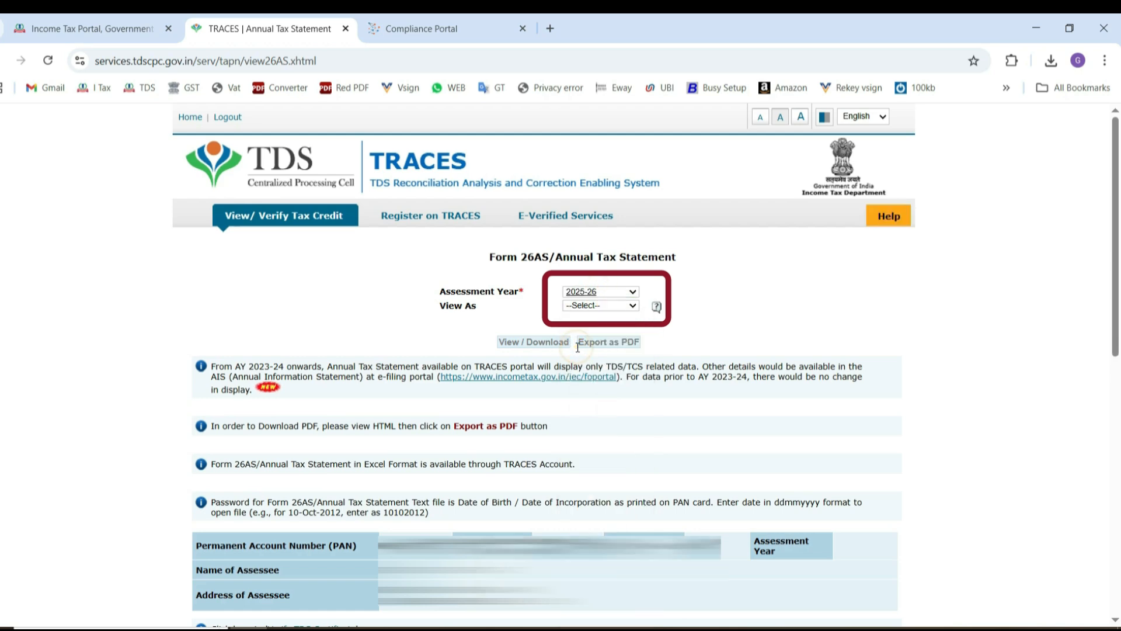
click(597, 308)
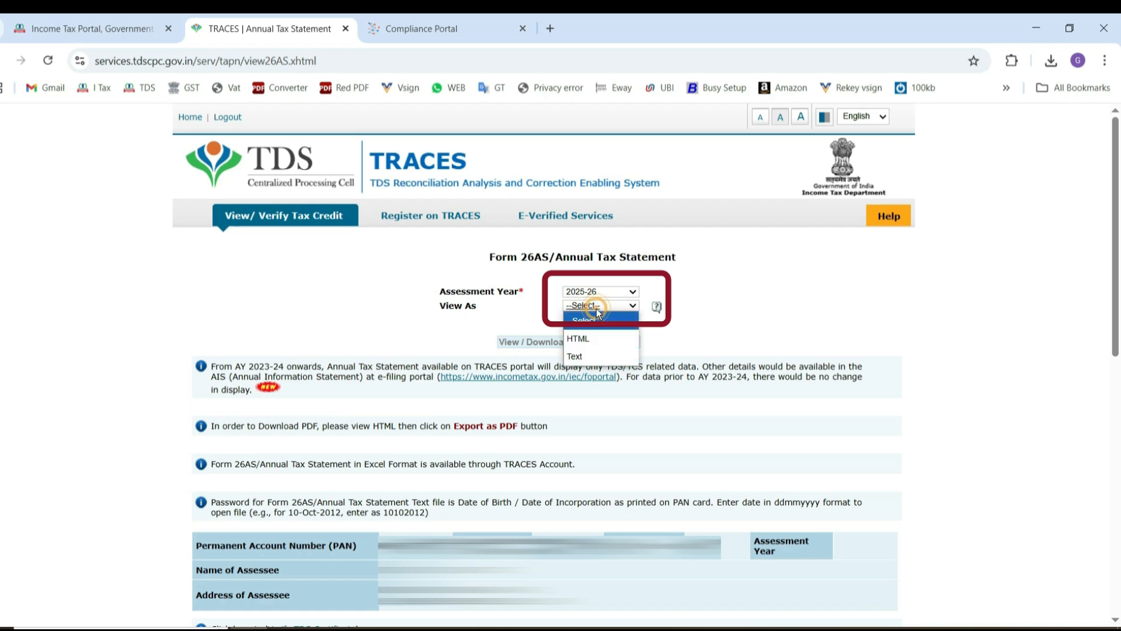
click(585, 340)
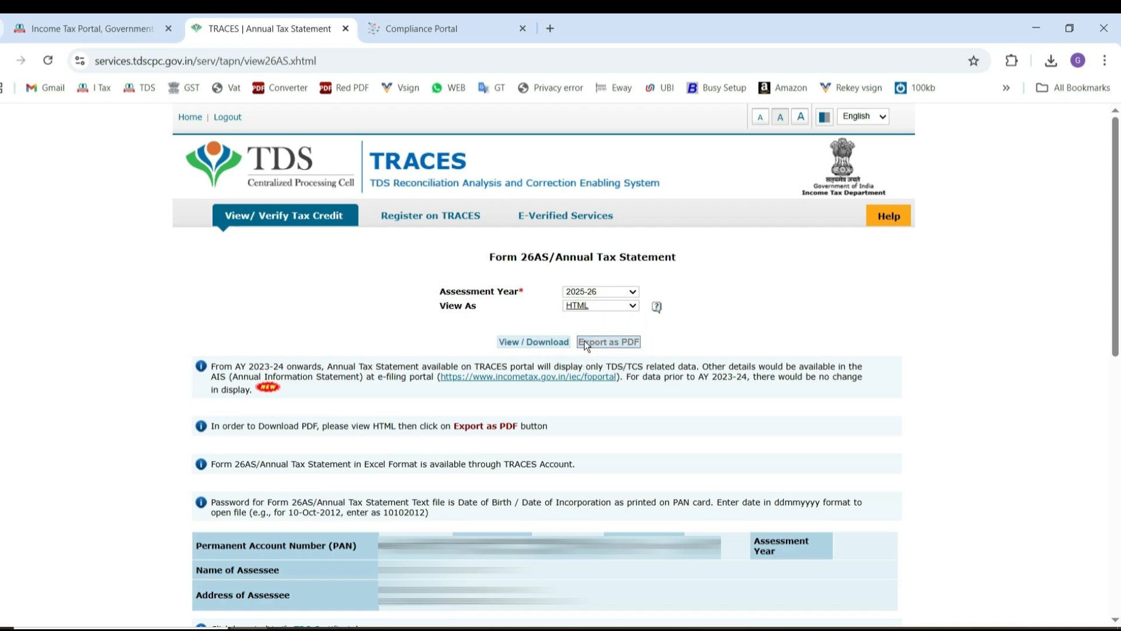
click(525, 343)
scroll(376, 216, down, 10)
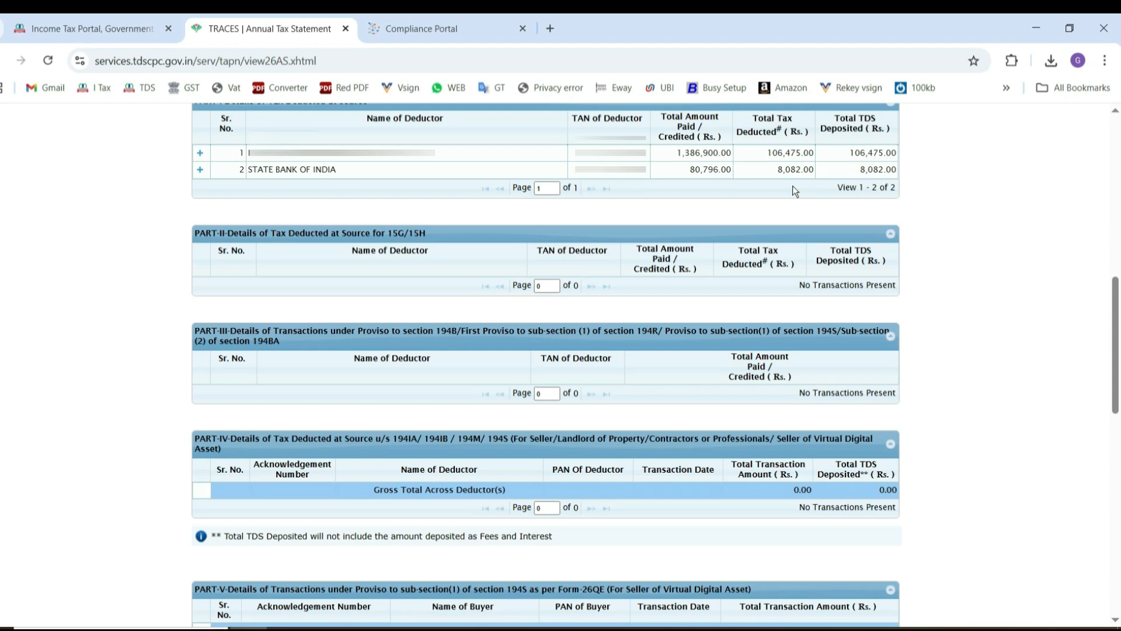
ctrl+scroll(793, 186, up, 3)
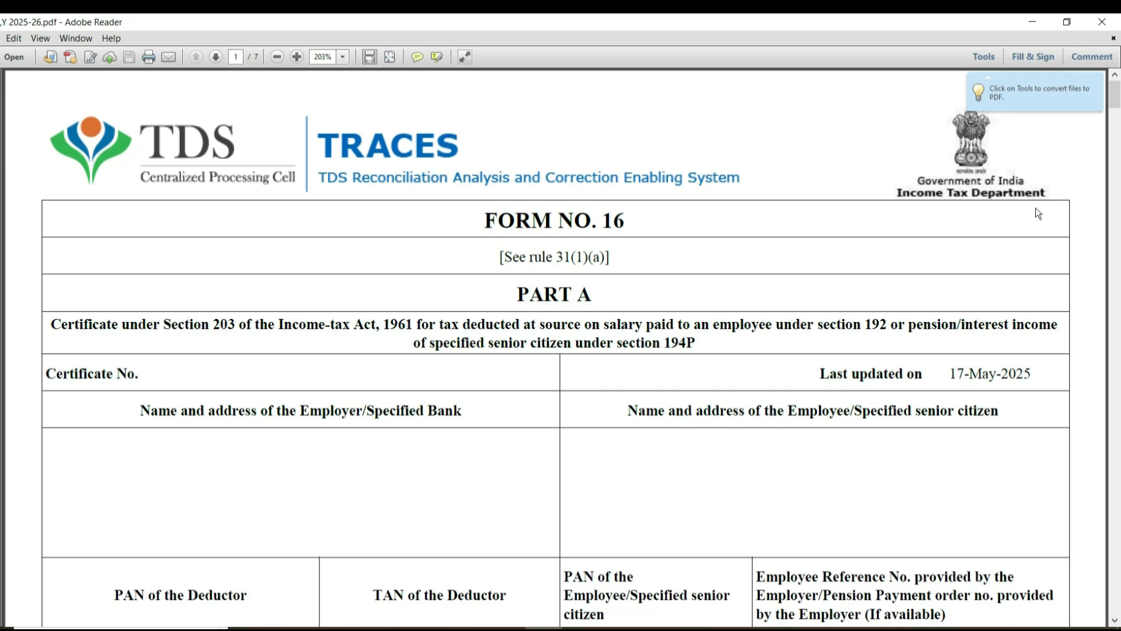
In the Form 16 PDF in Adobe Reader, review the Part A quarterly tax summary and the Part B salary details.
drag(1118, 103, 1118, 129)
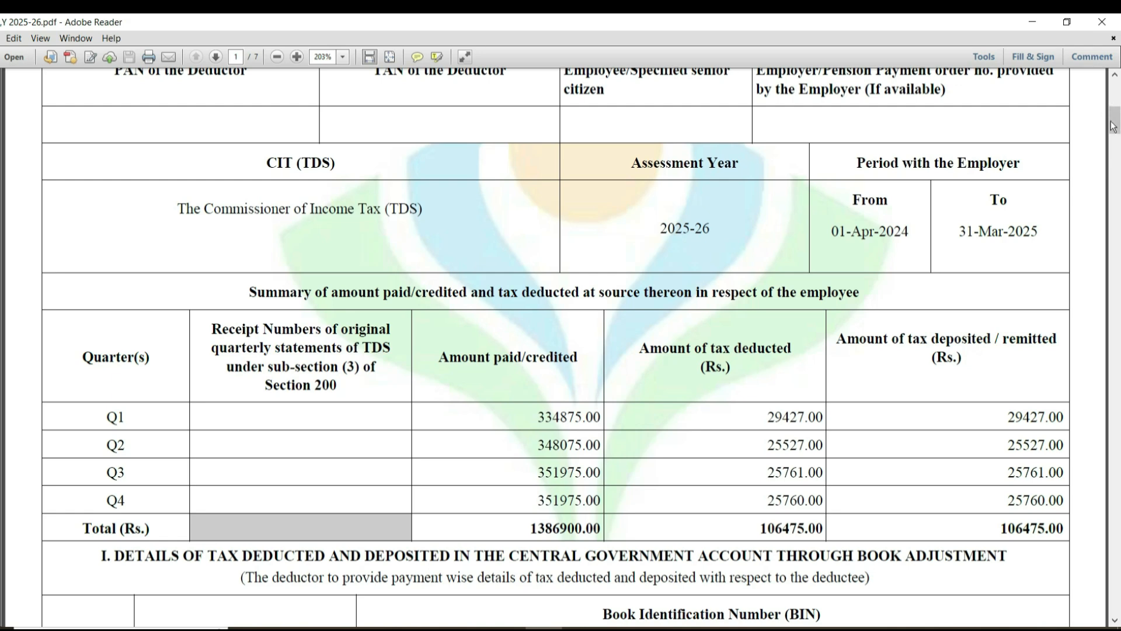
drag(1115, 124, 1117, 258)
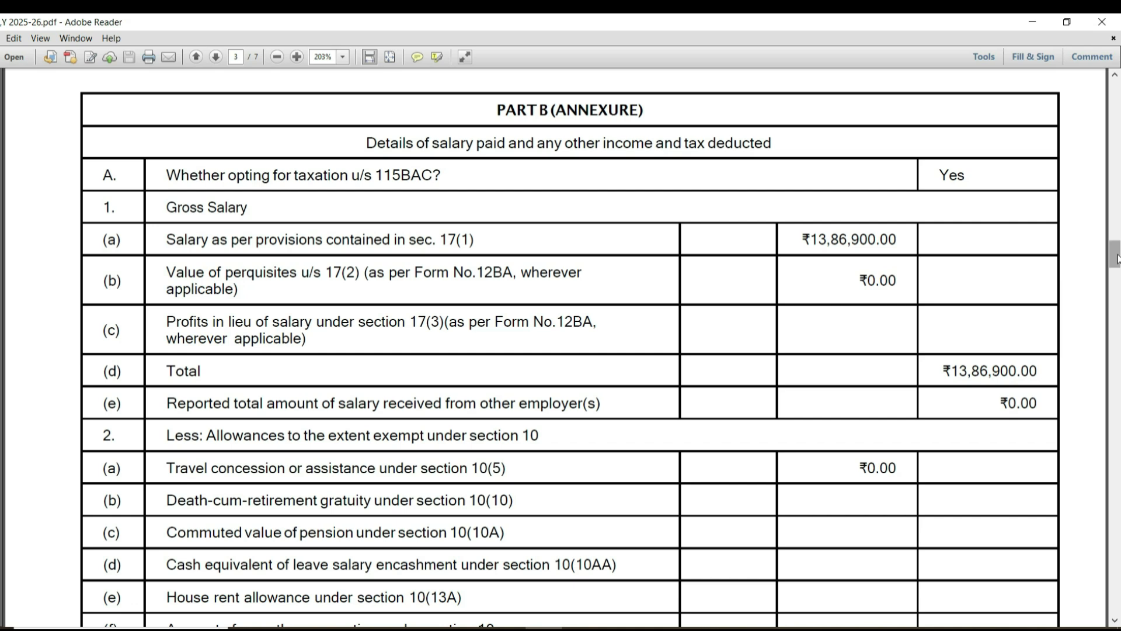
scroll(1117, 259, down, 1)
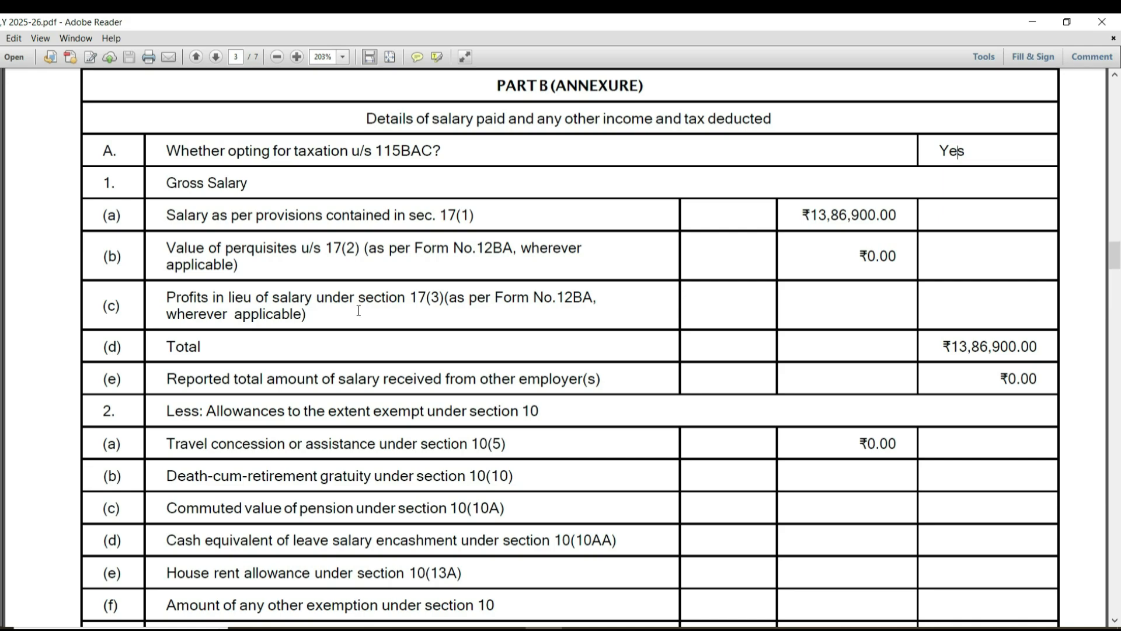
Switch back to the e-Filing portal in the browser and start a new online return filing for assessment year 2025-26.
key(alt+Tab)
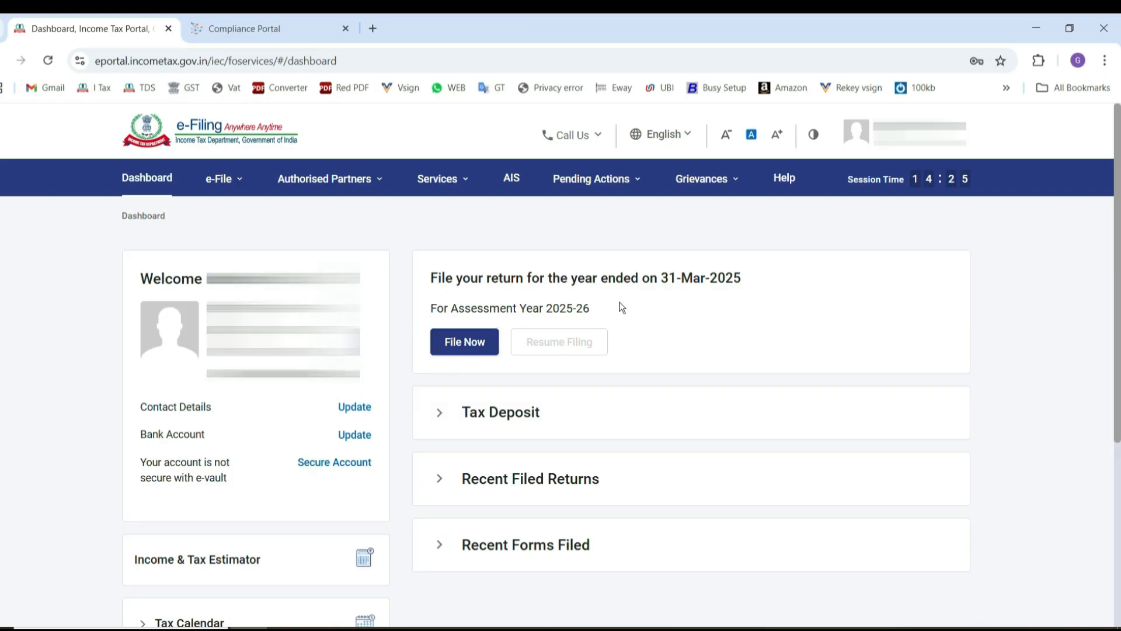
click(466, 349)
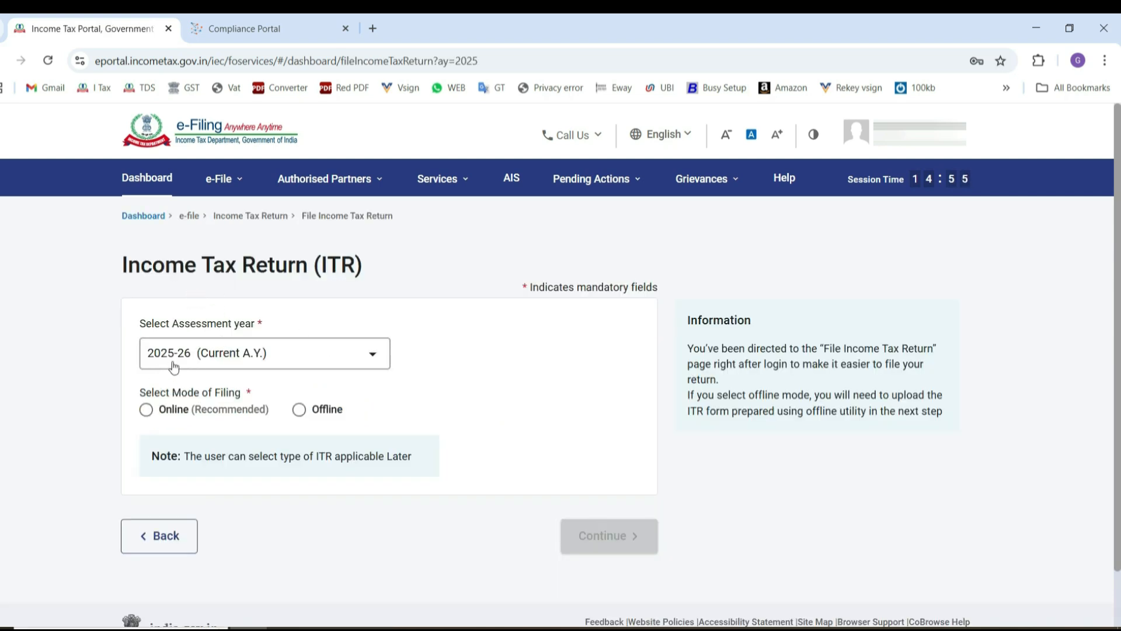
click(146, 410)
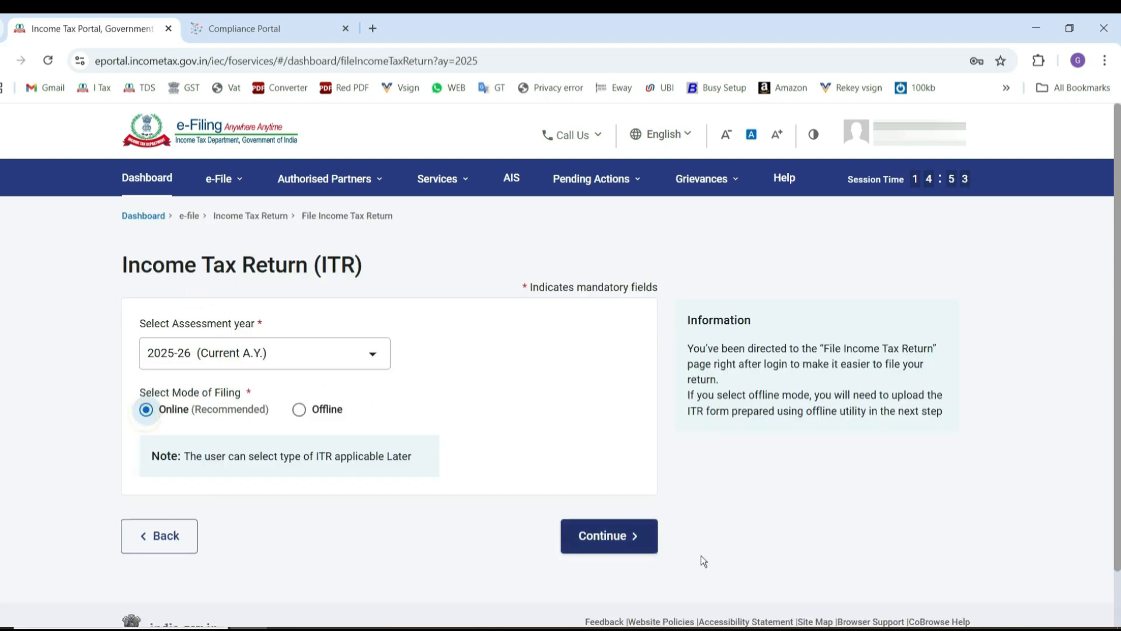
click(609, 537)
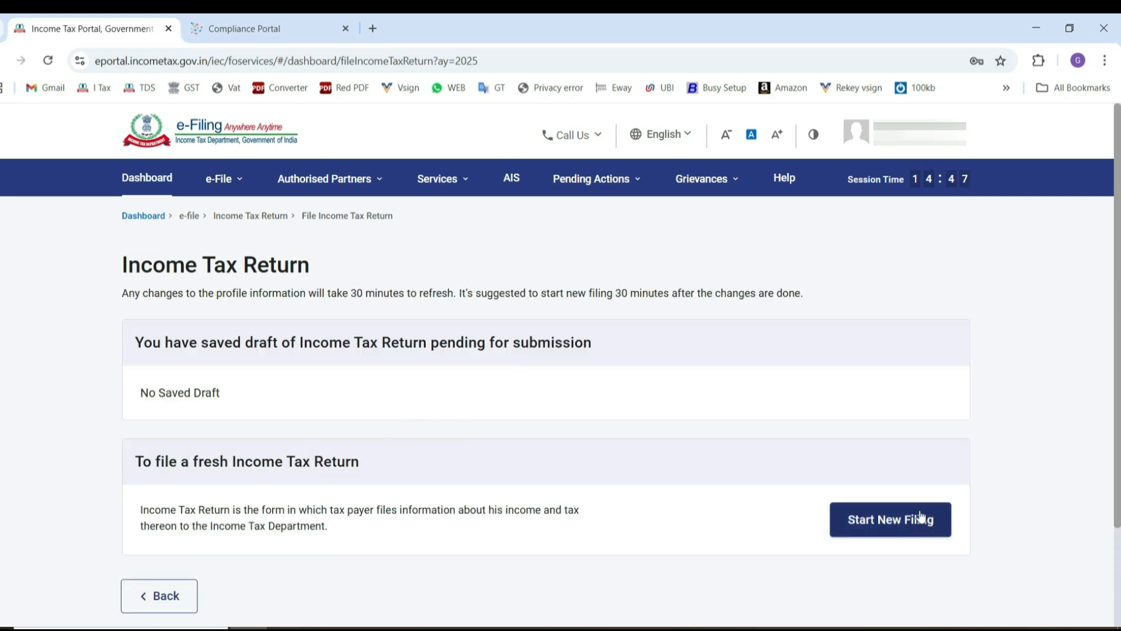
click(894, 530)
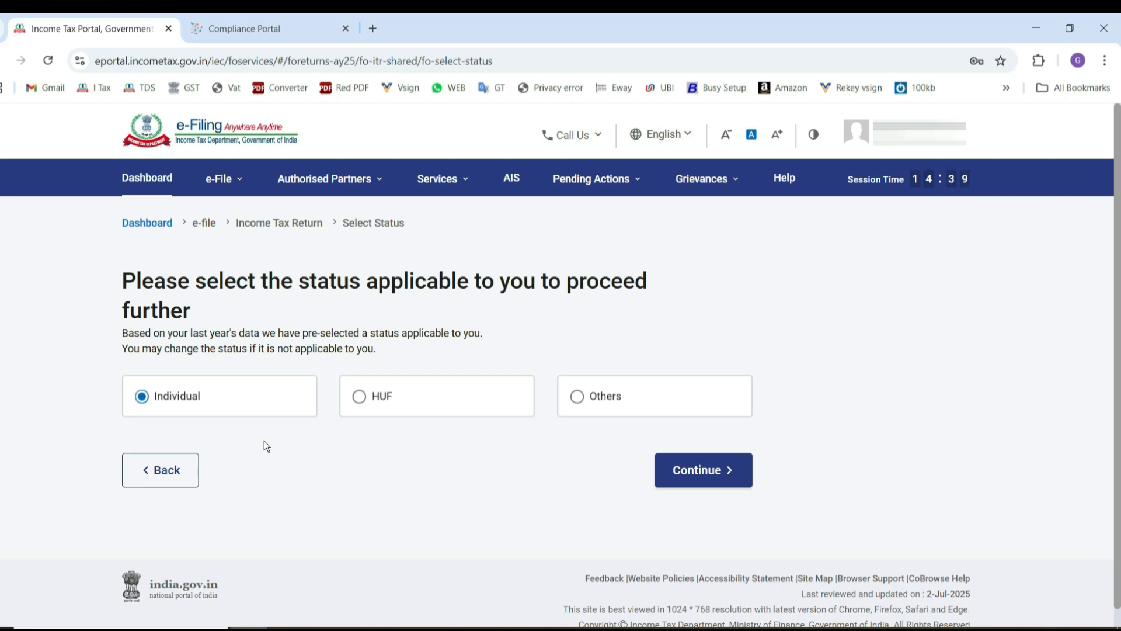
Continue with Individual status, proceed with form ITR-1, and acknowledge the New Tax Regime notice.
click(698, 476)
click(197, 410)
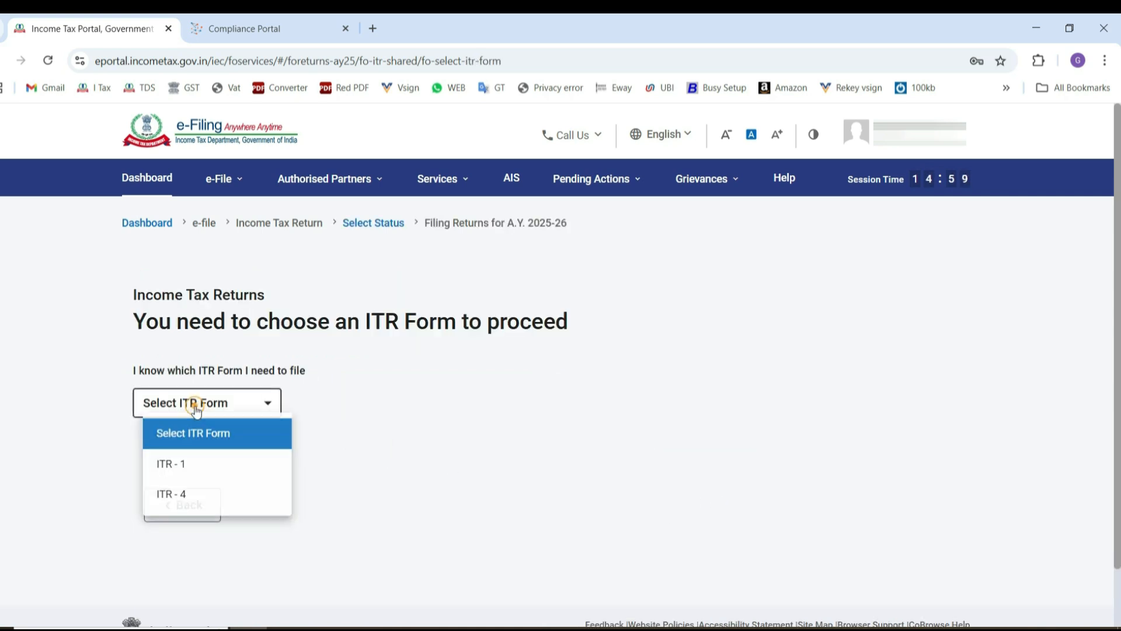
click(172, 469)
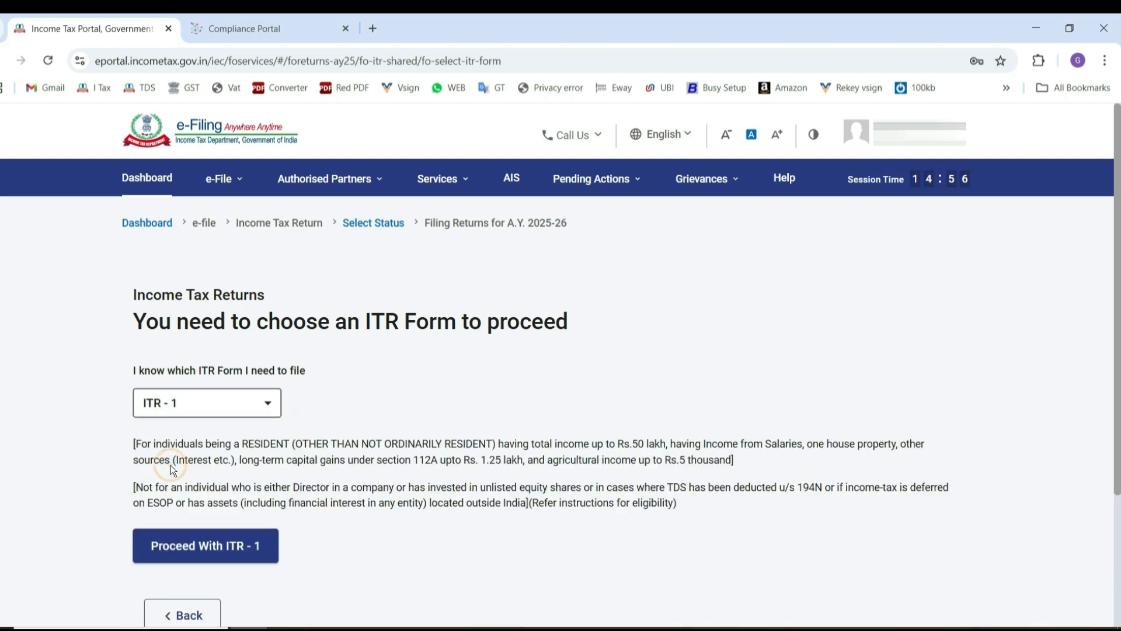
click(172, 555)
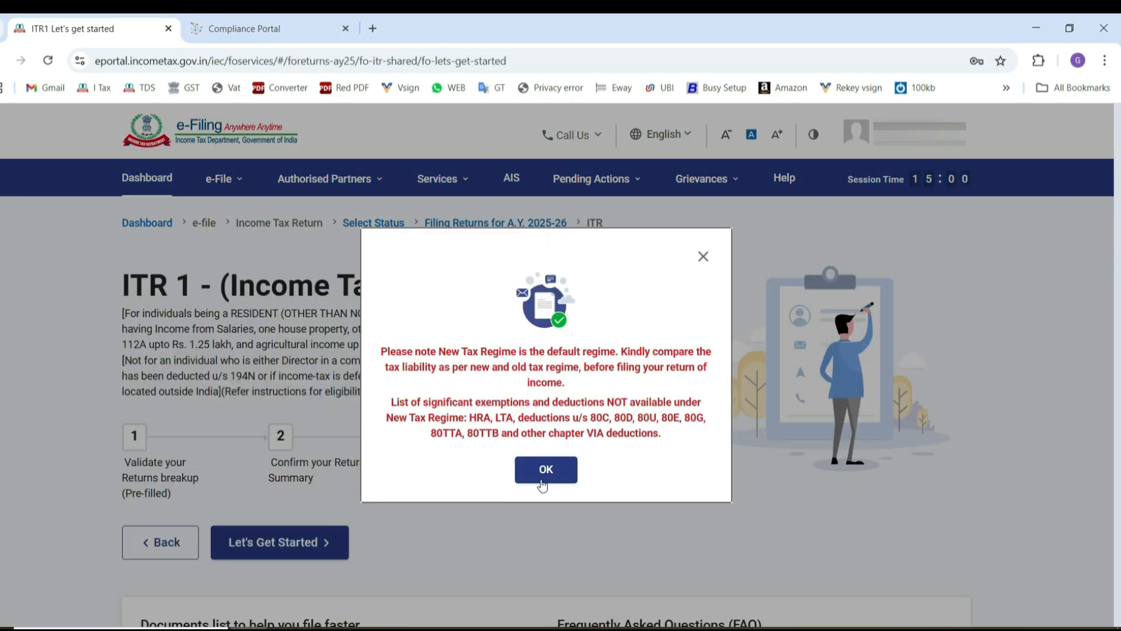
click(548, 471)
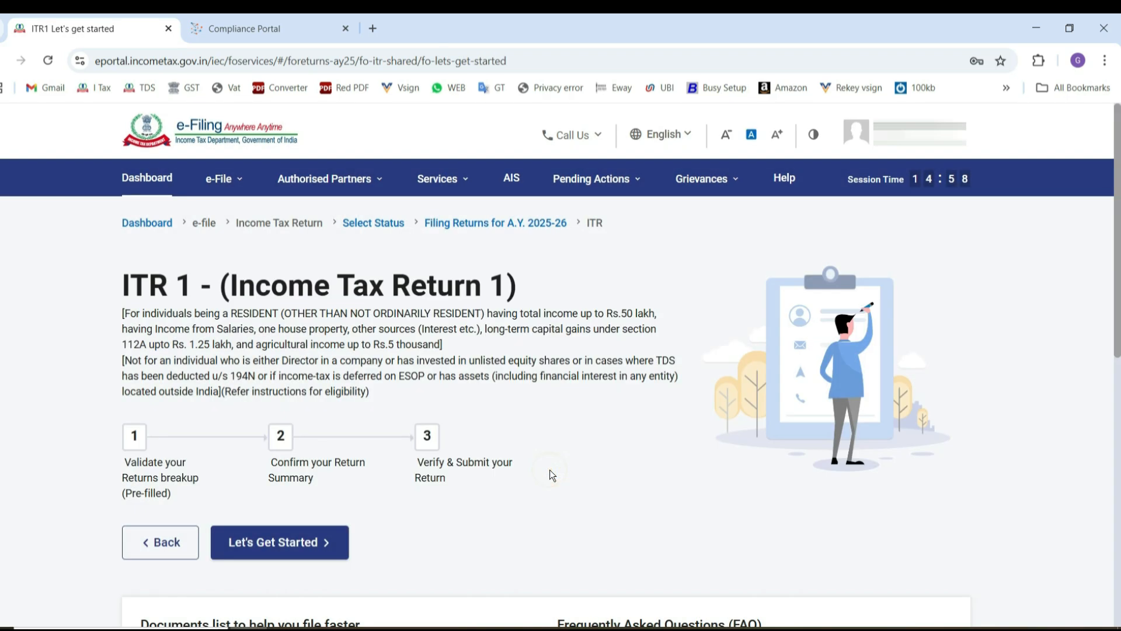
Start the ITR-1 return with taxable income above the basic exemption limit as the filing reason, and open the Personal Information section.
click(268, 546)
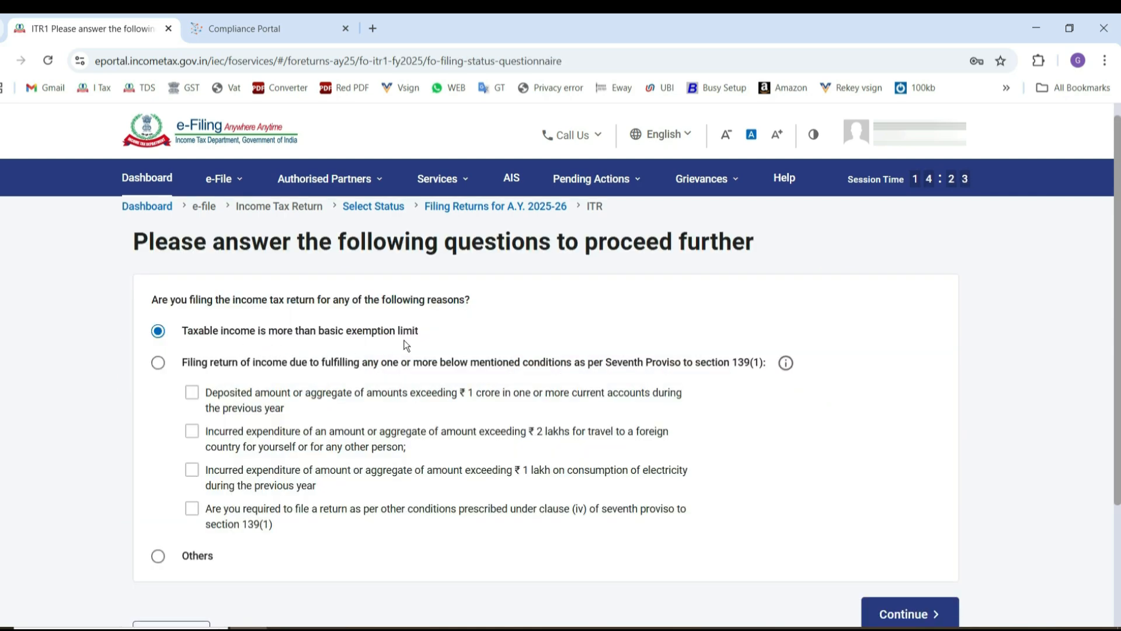
click(905, 614)
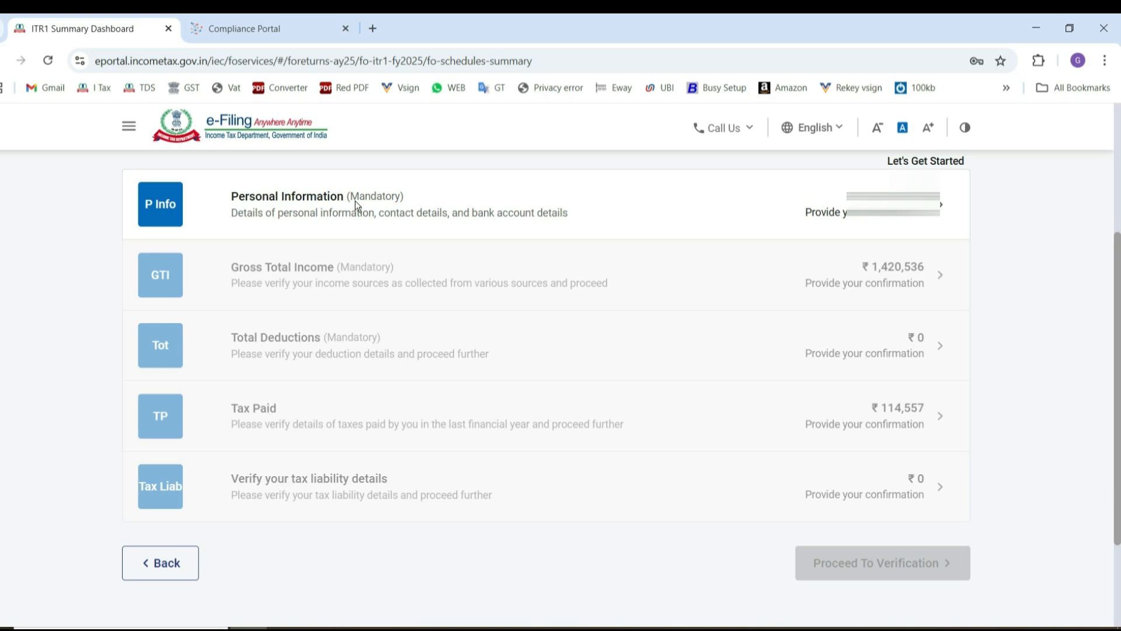
click(355, 201)
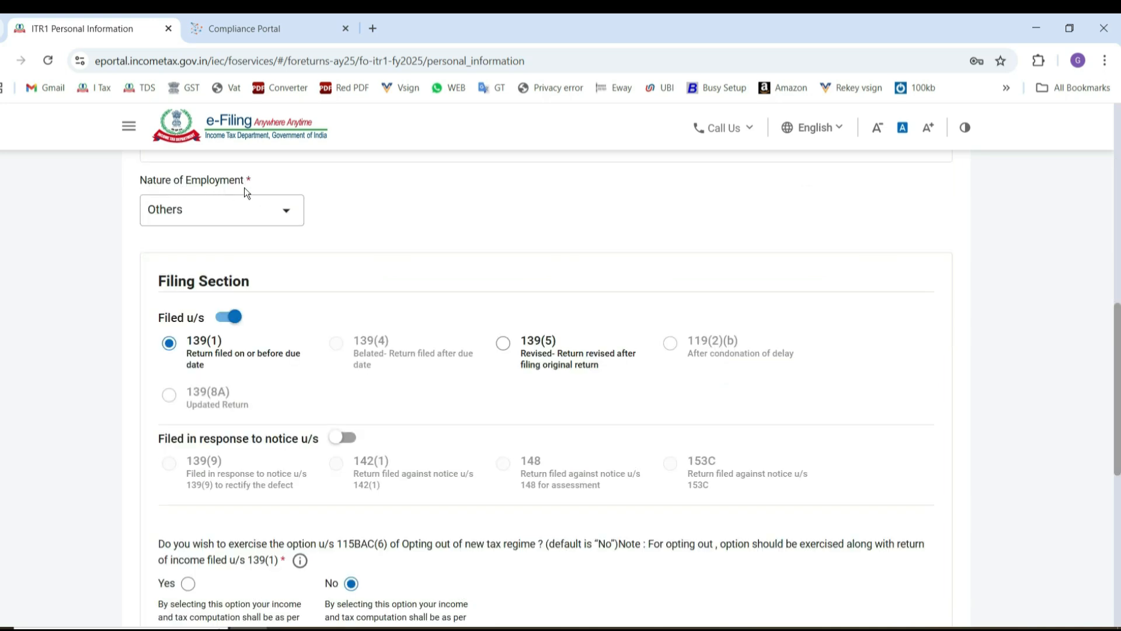
Go through the Nature of Employment options in Personal Information and select Others.
click(287, 218)
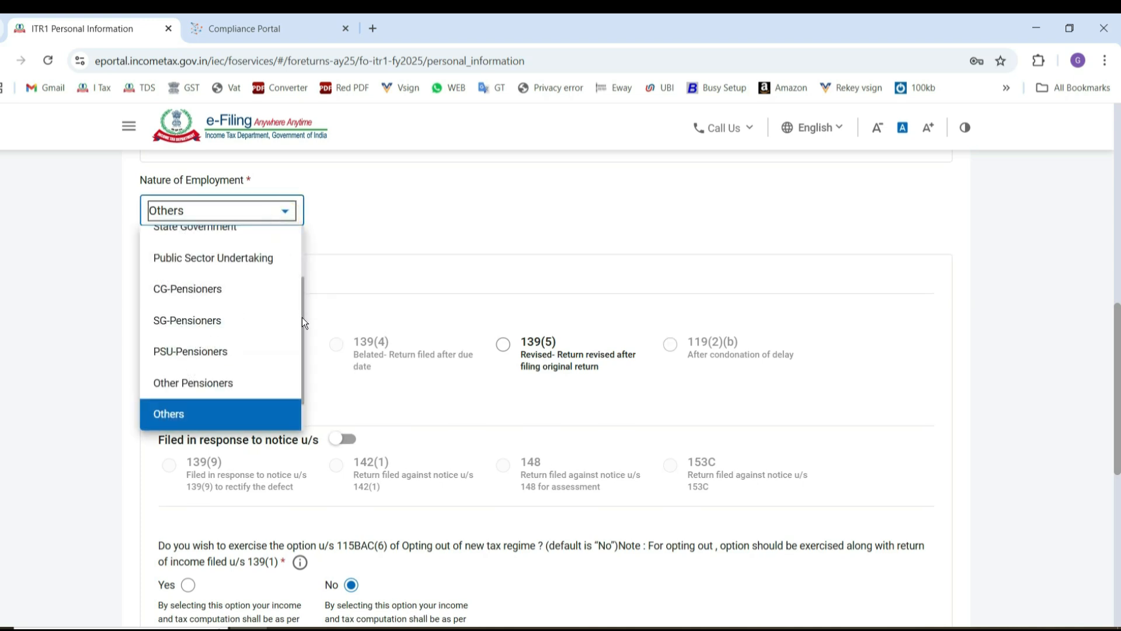
scroll(301, 269, up, 3)
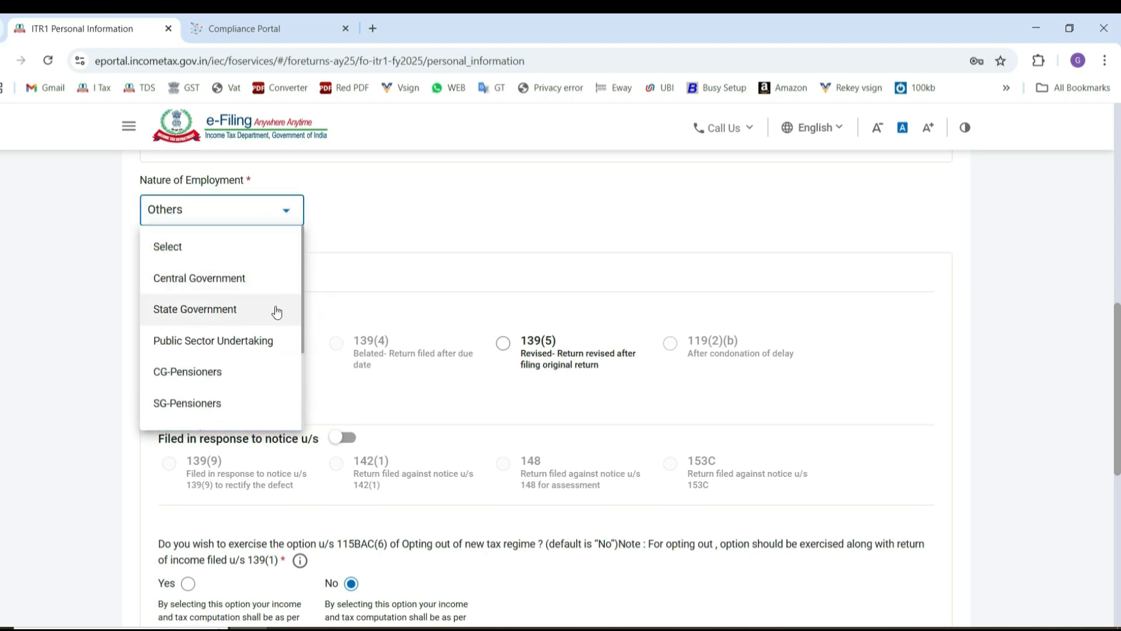
drag(302, 305, 290, 414)
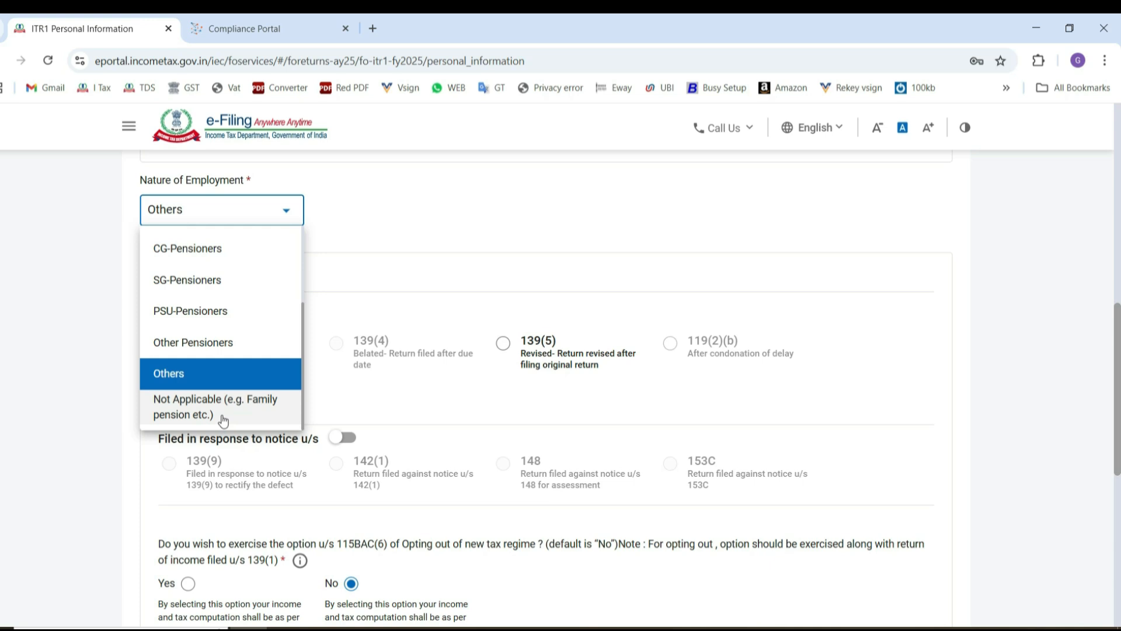
click(232, 377)
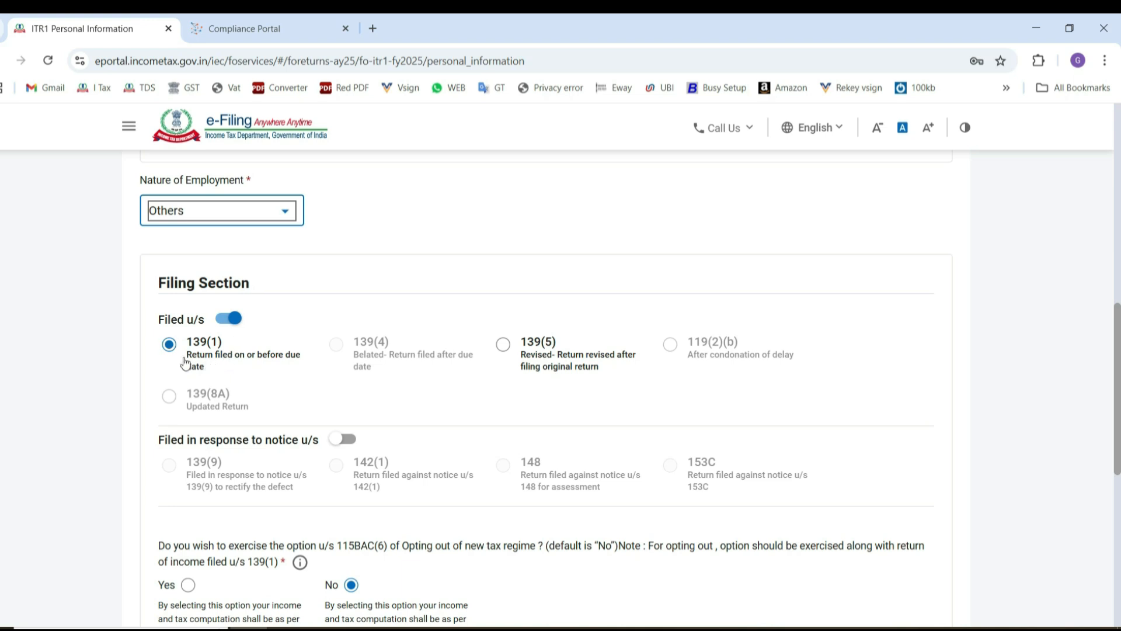
In the Filing Section, answer No to opting out of the new tax regime under section 115BAC(6).
scroll(170, 461, down, 2)
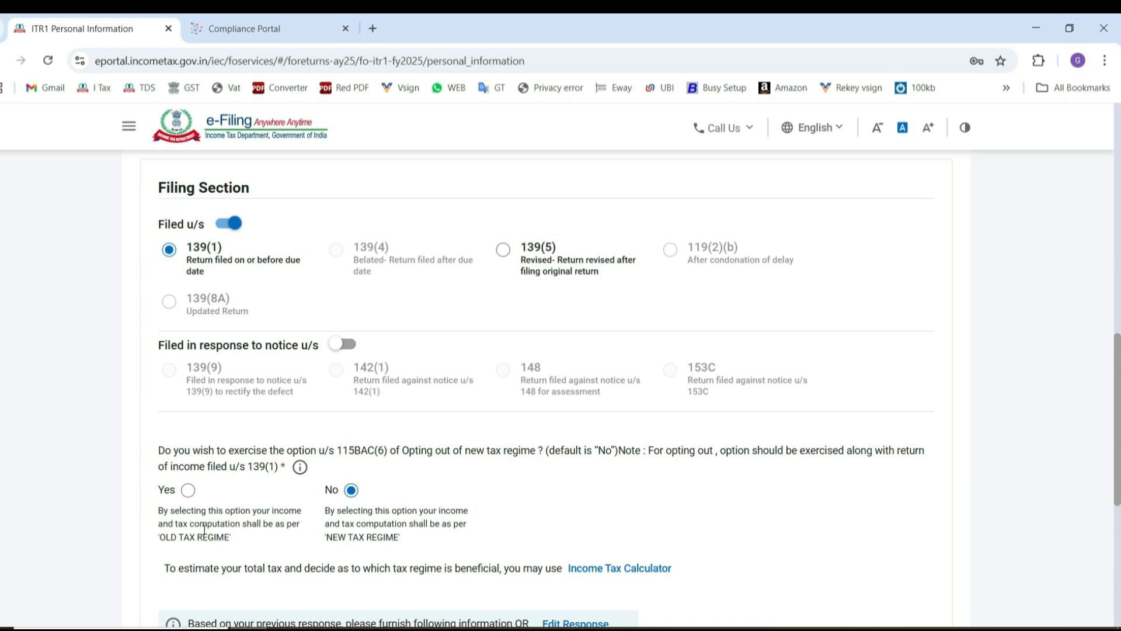
click(188, 492)
click(352, 491)
scroll(442, 543, down, 6)
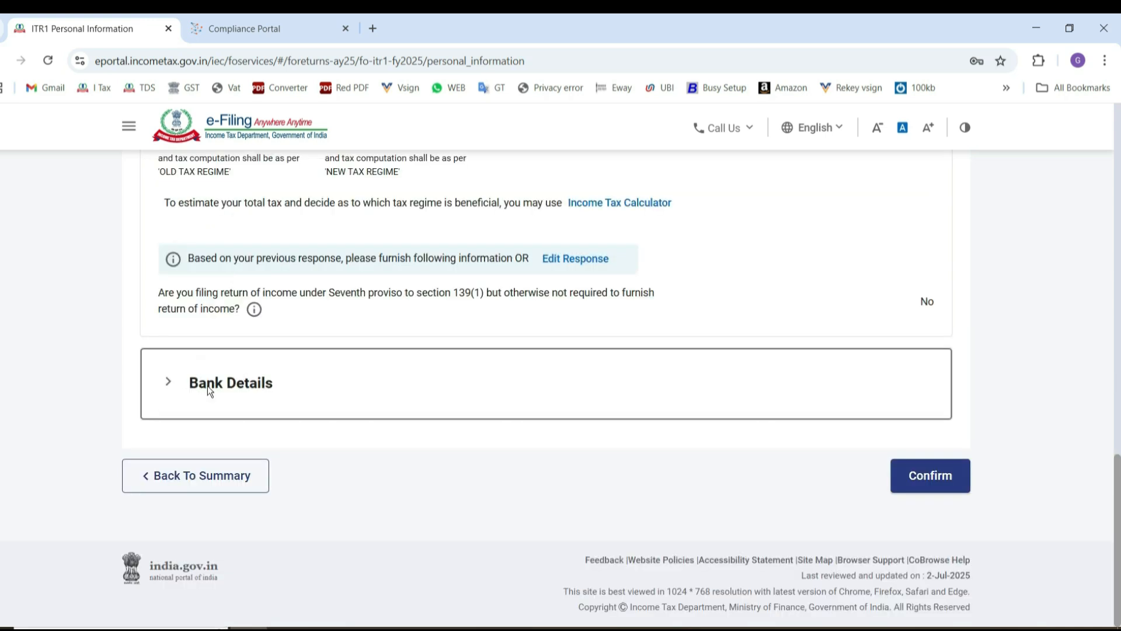
Expand Bank Details to check the account nominated for refund, and confirm the Personal Information section.
click(208, 386)
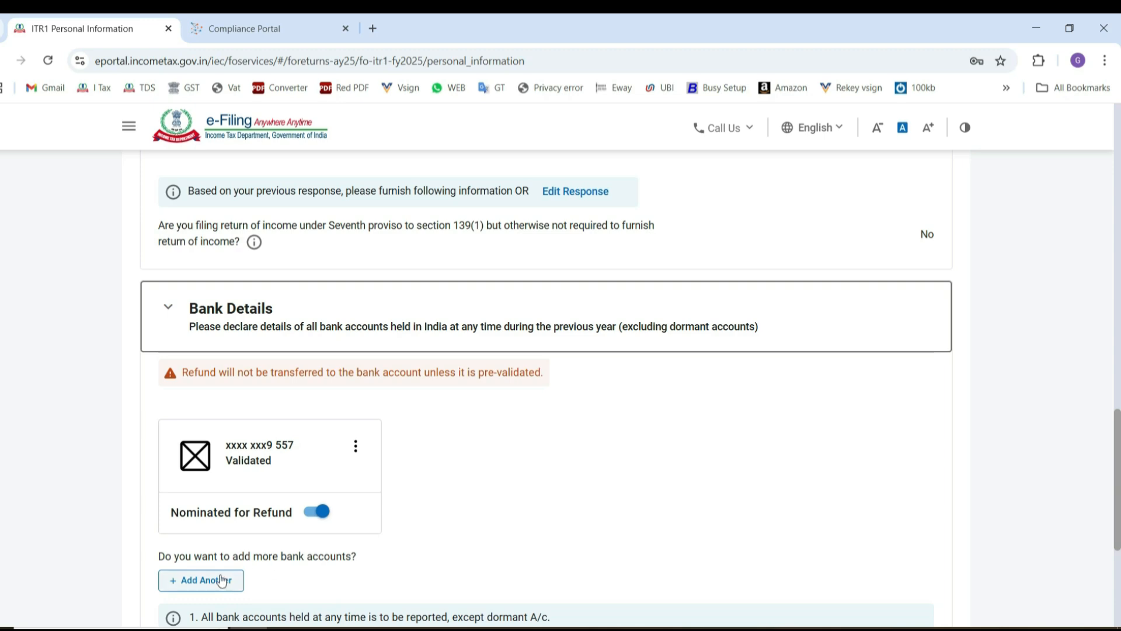
drag(1117, 465, 1085, 531)
click(931, 483)
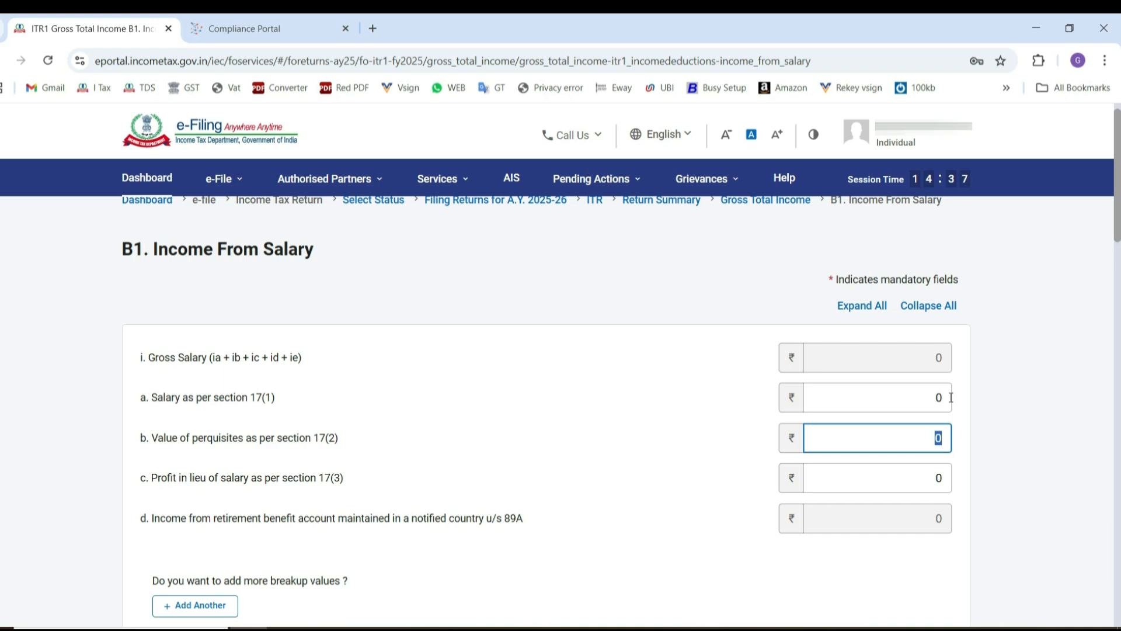
In the Income From Salary schedule, set the salary as per section 17(1) to 1386900.
click(926, 393)
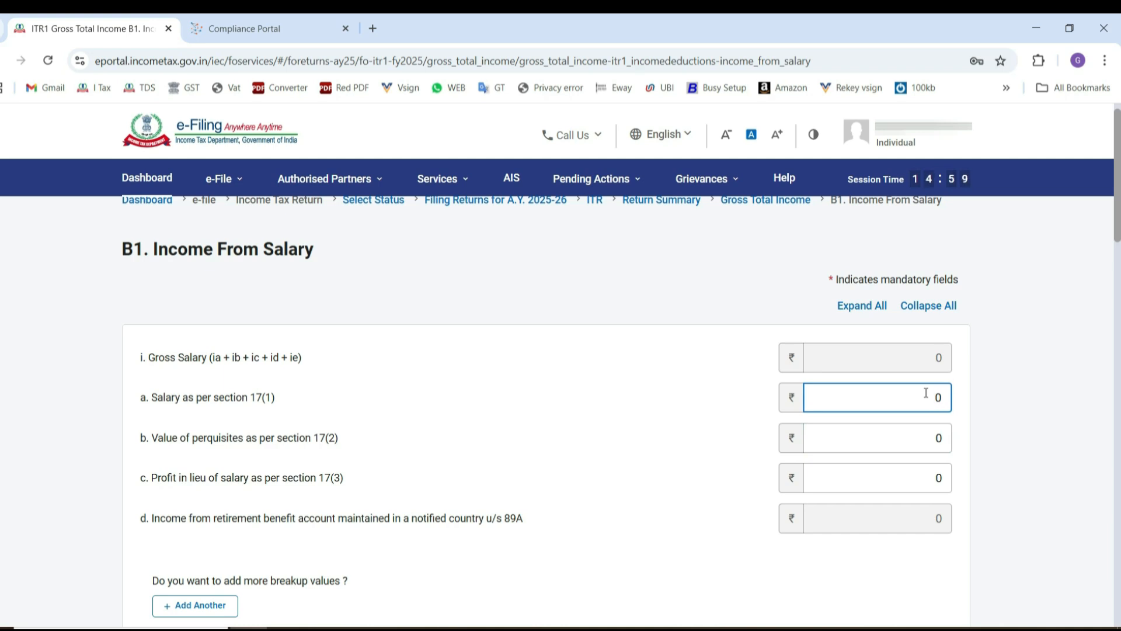
text(1386900)
click(884, 451)
Switch to the Form 16 PDF in Adobe Reader, check the gross salary and section 16 deductions, and return to the browser.
key(alt+Tab)
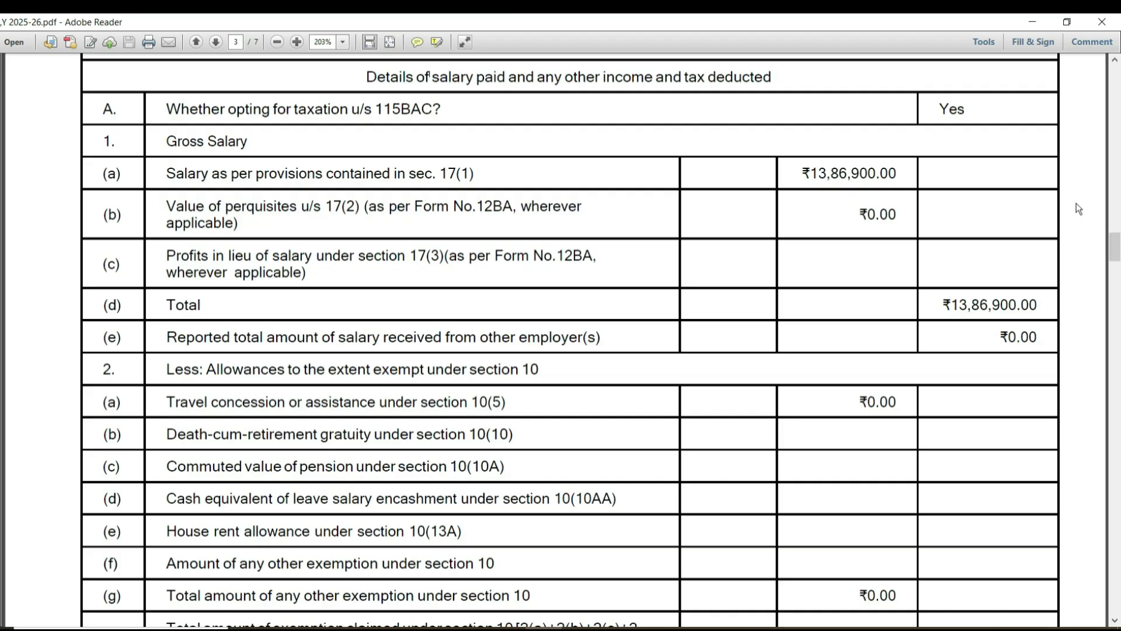
drag(1117, 247, 1117, 274)
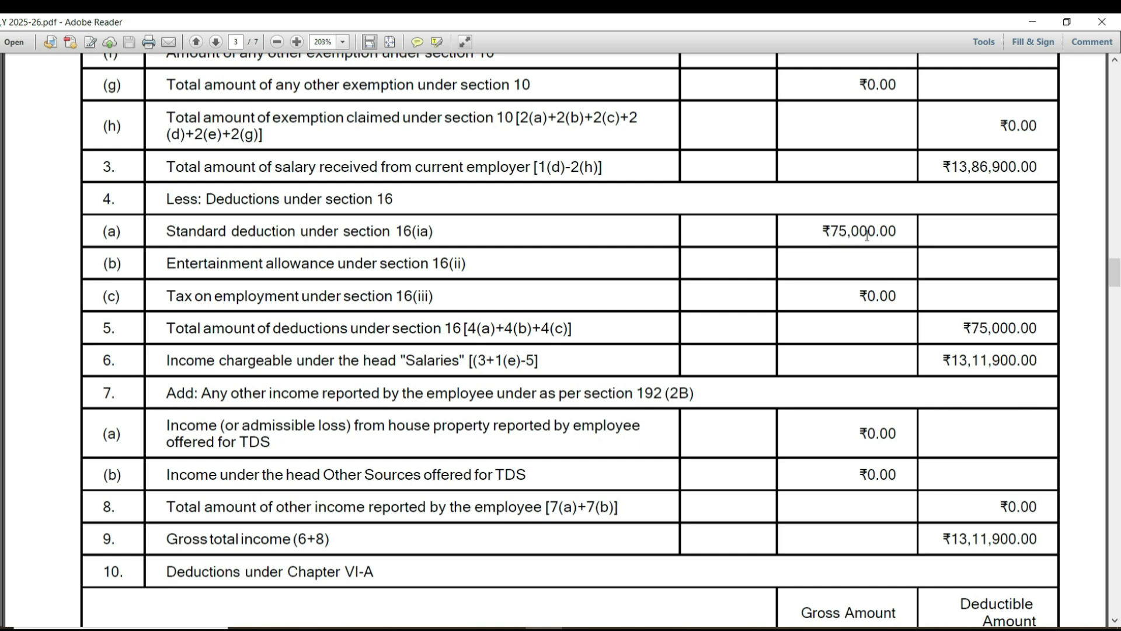
key(alt+Tab)
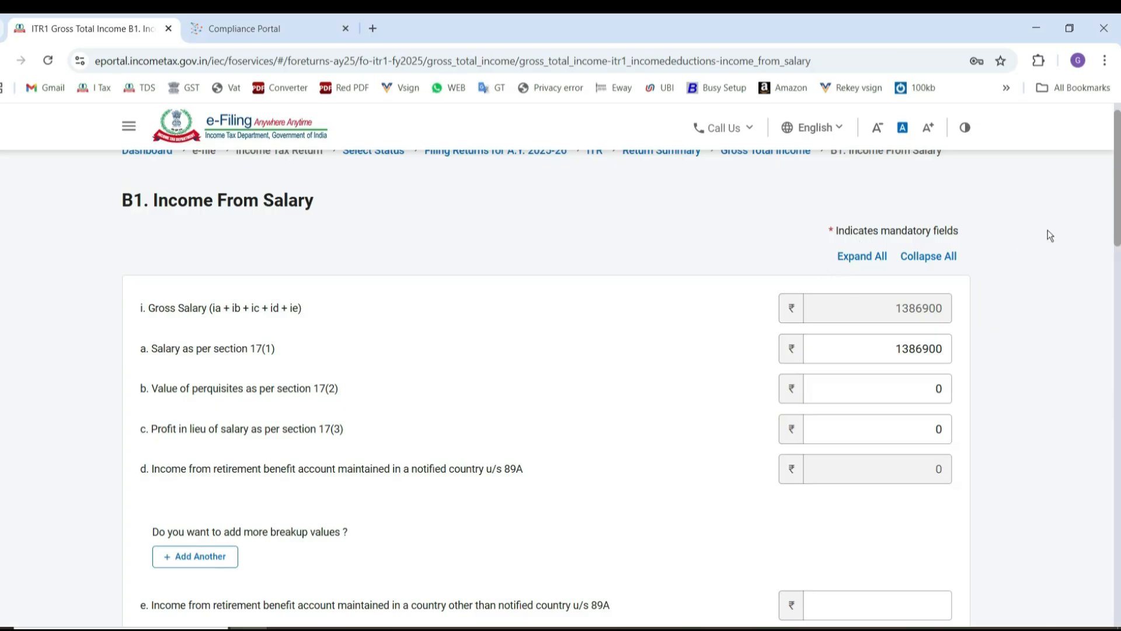
Save the Income From Salary schedule and compare the return summary's tax liability with the net tax payable in the Form 16 PDF.
drag(1117, 191, 1082, 533)
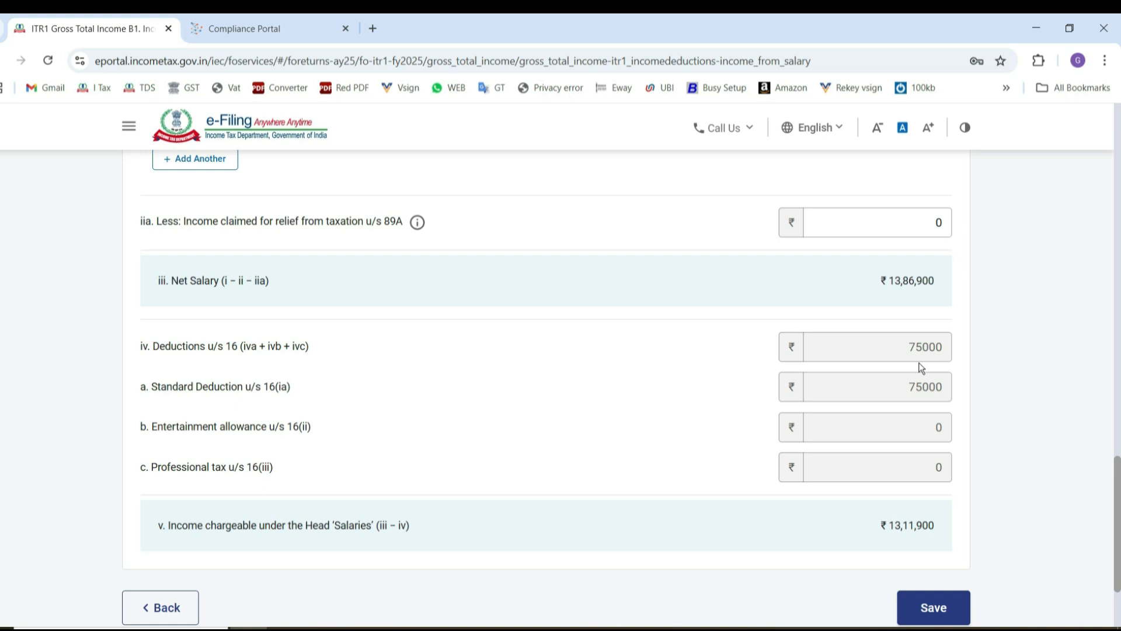
click(935, 609)
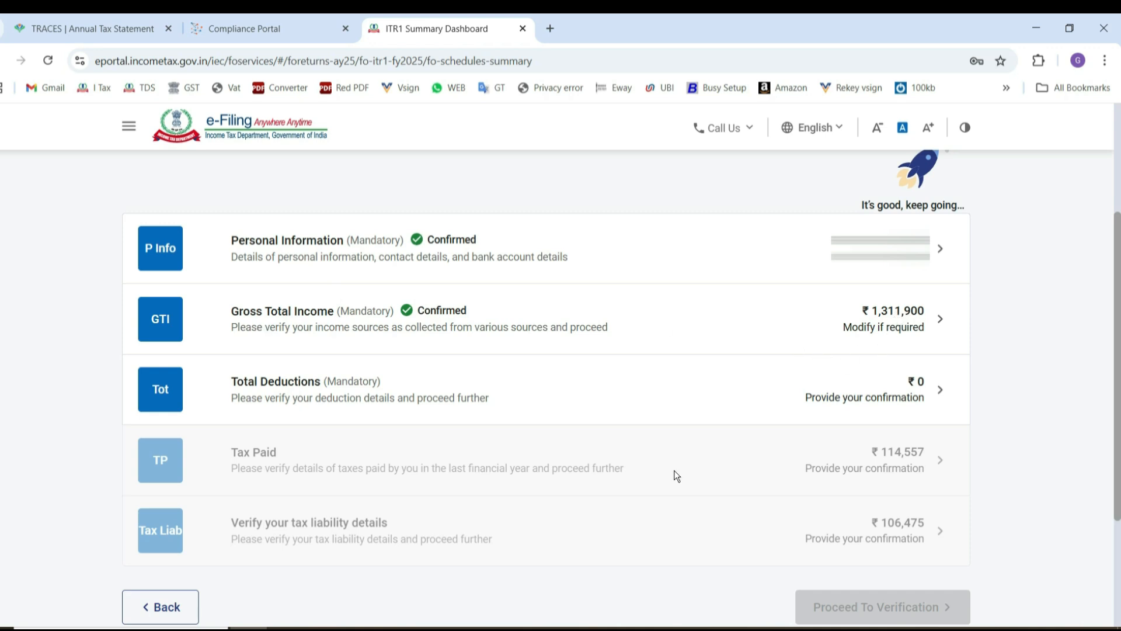
click(248, 629)
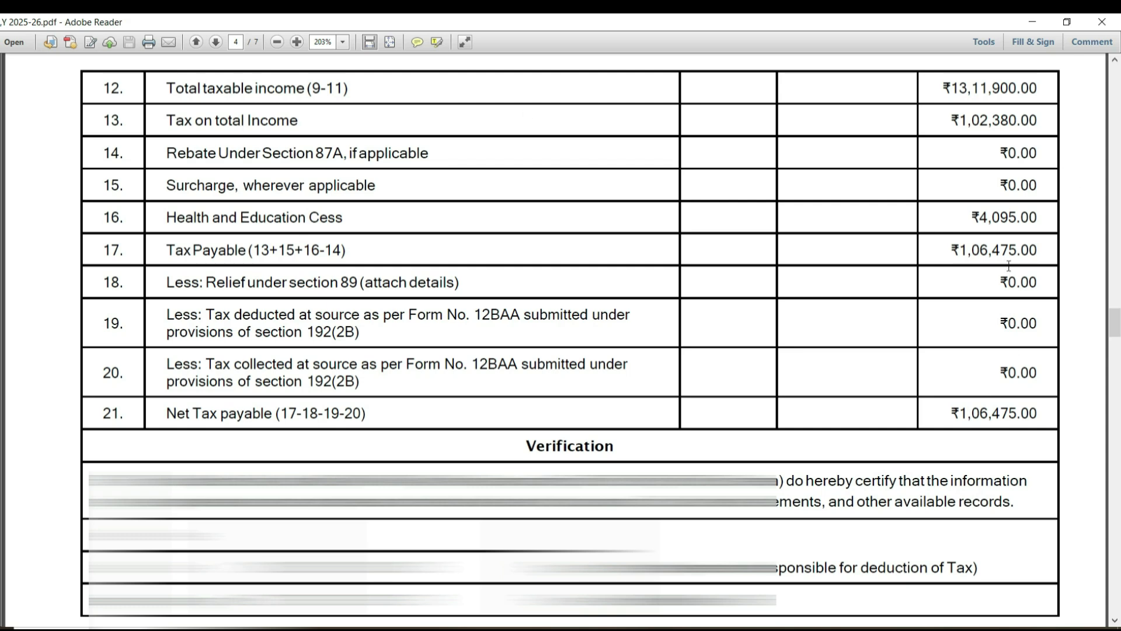
key(alt+Tab)
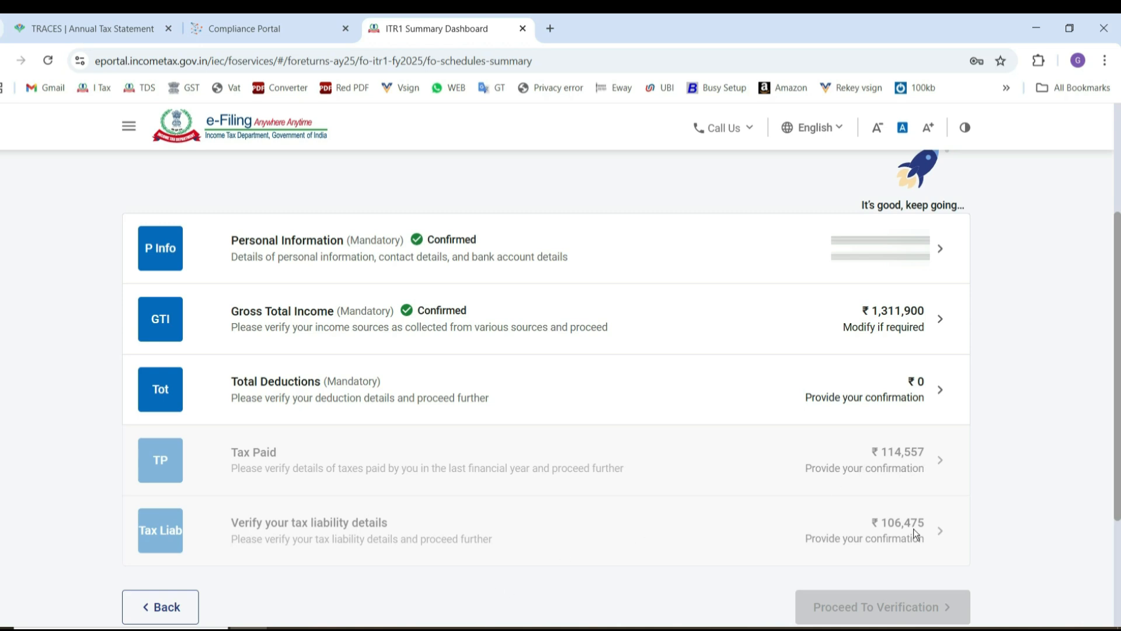
Reopen Gross Total Income and add Interest from Saving Bank Account of 2840 under Income from Other Sources.
click(299, 320)
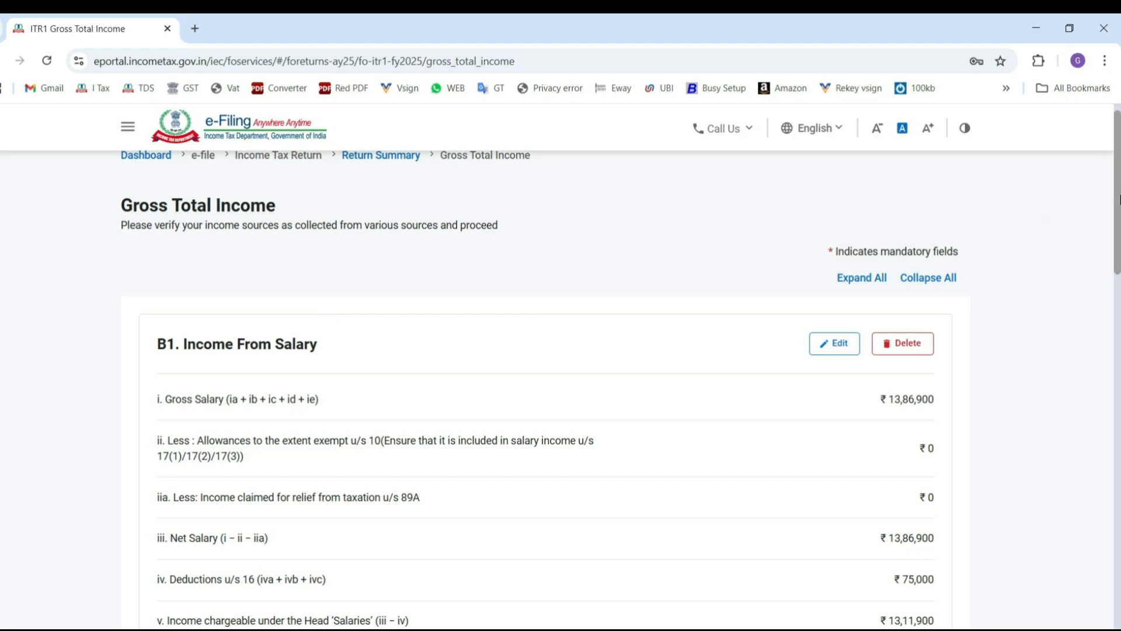
scroll(1110, 270, down, 3)
scroll(1109, 270, down, 10)
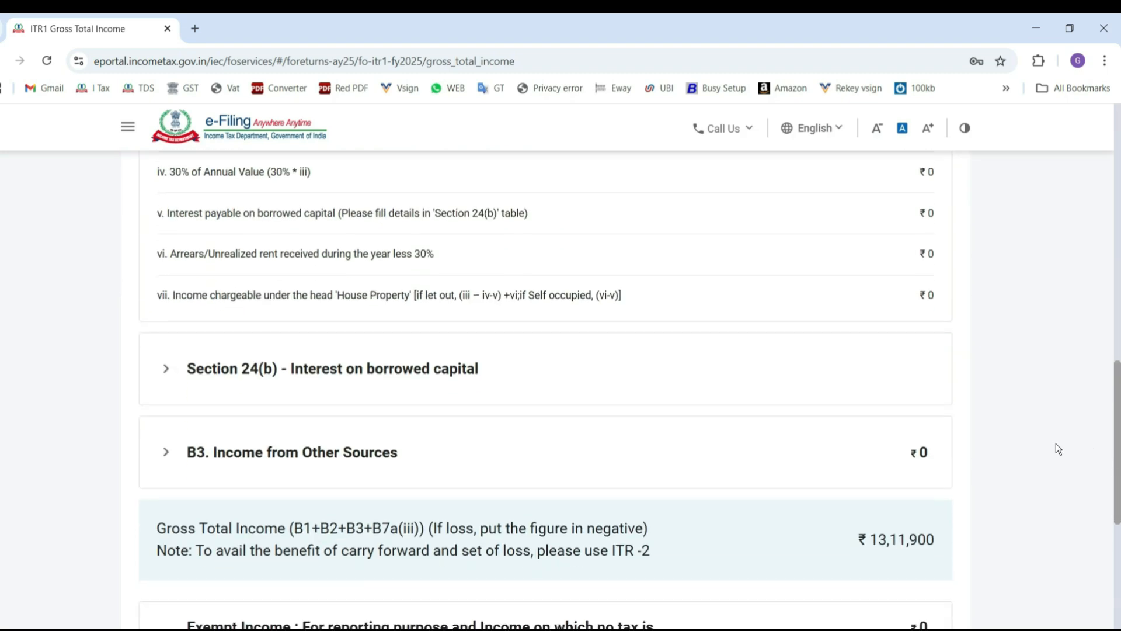
click(411, 464)
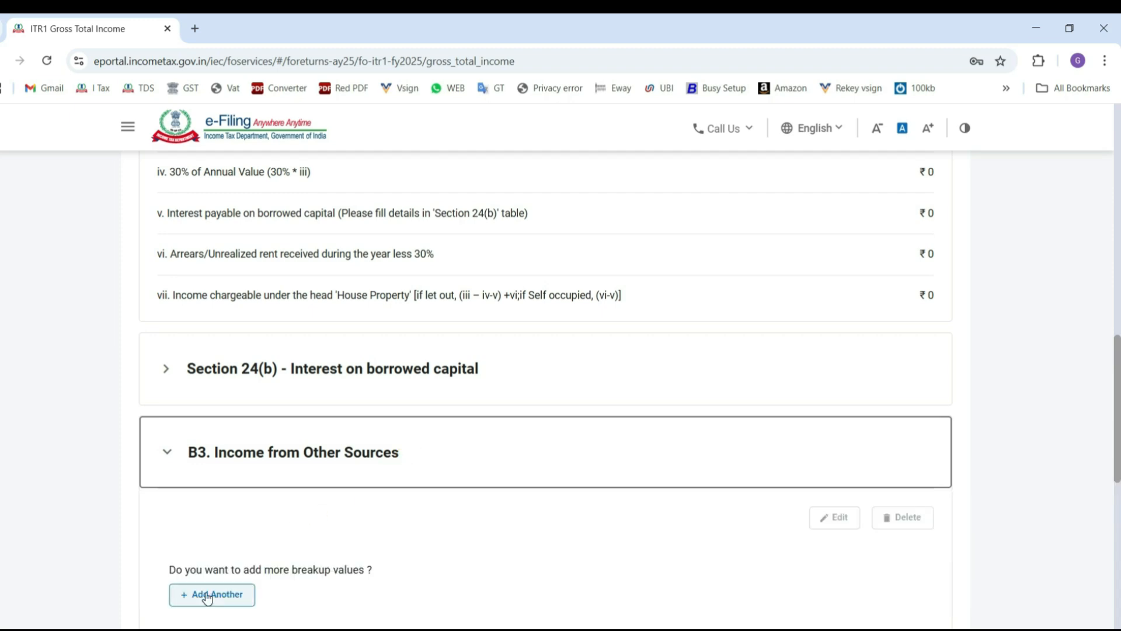
click(206, 595)
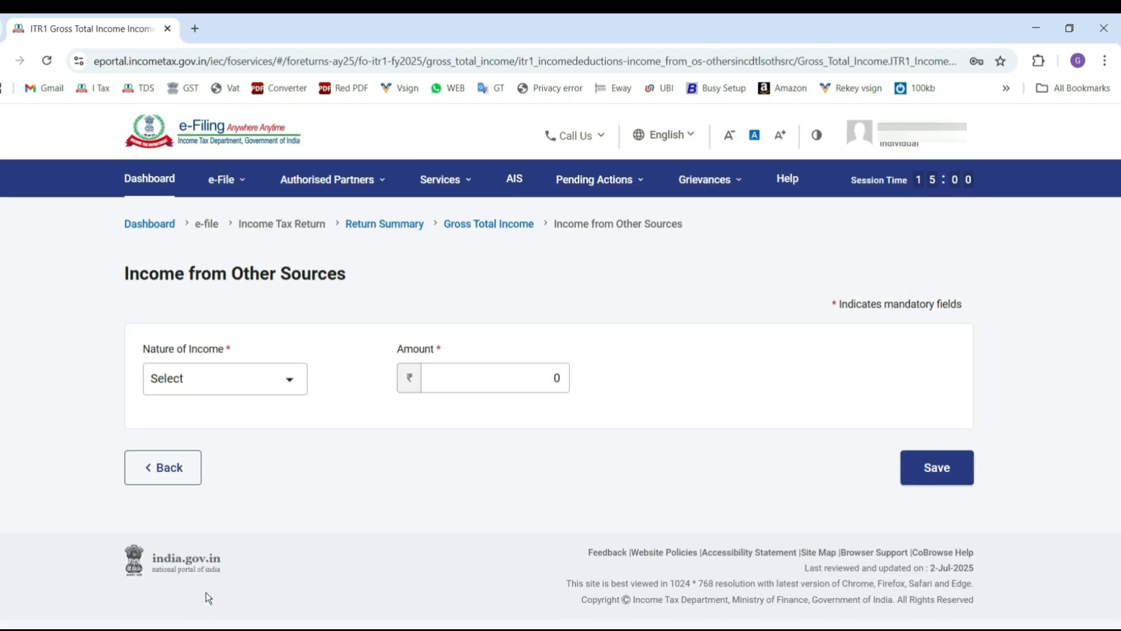
text(840)
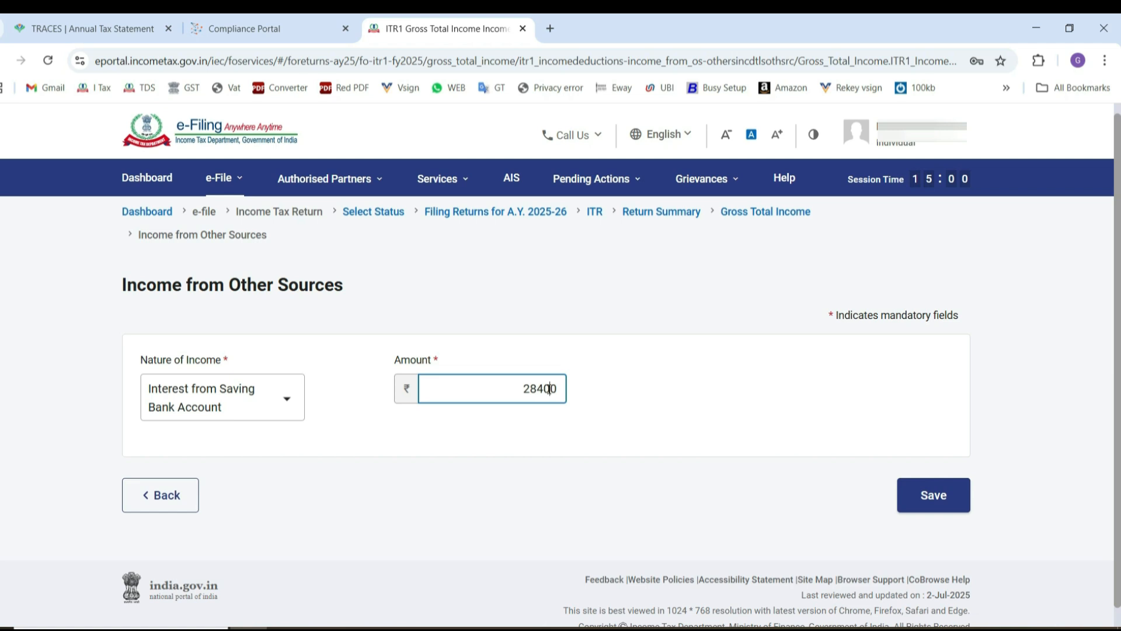
click(933, 494)
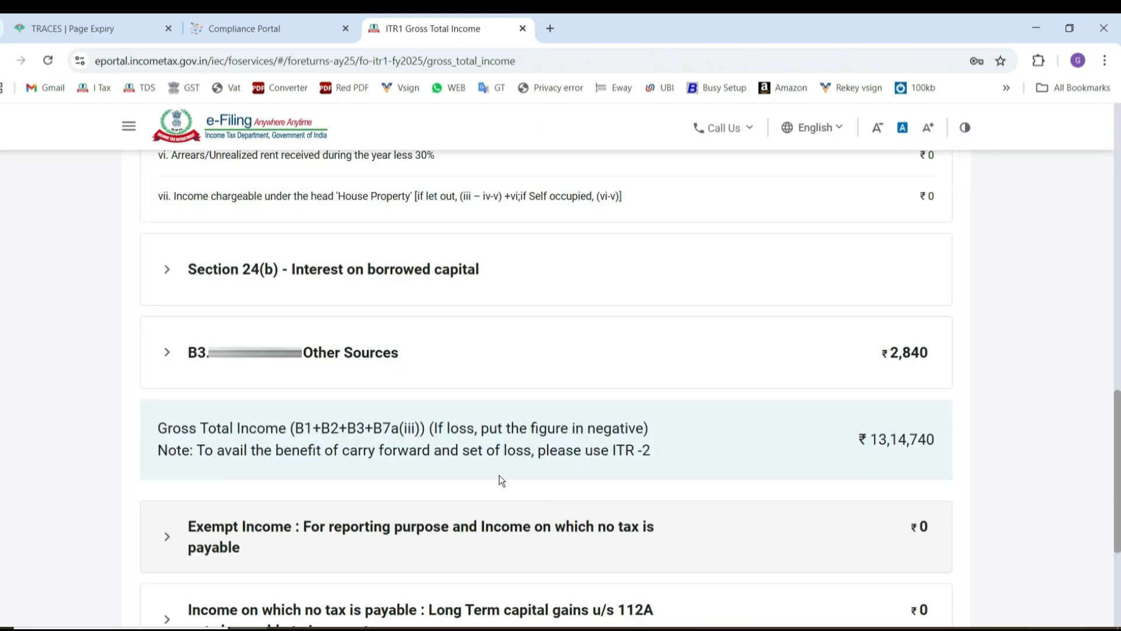
Add Interest from Deposit (Bank/Post Office/Cooperative Society) of 80796 under Income from Other Sources, after checking the deposit interest in the TIS.
click(326, 345)
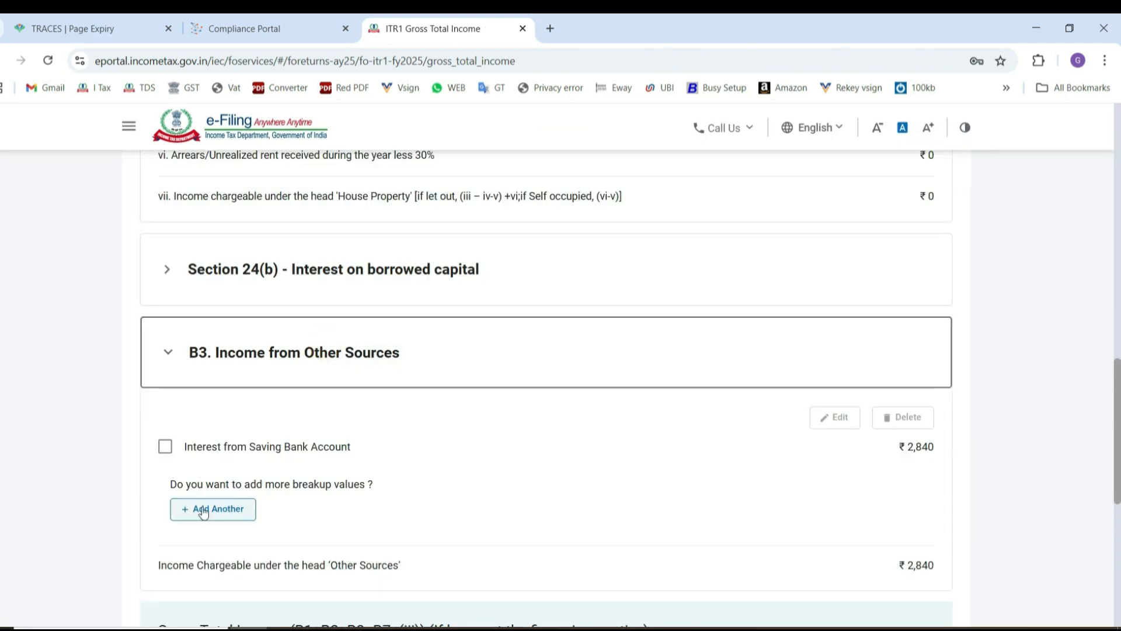
click(208, 518)
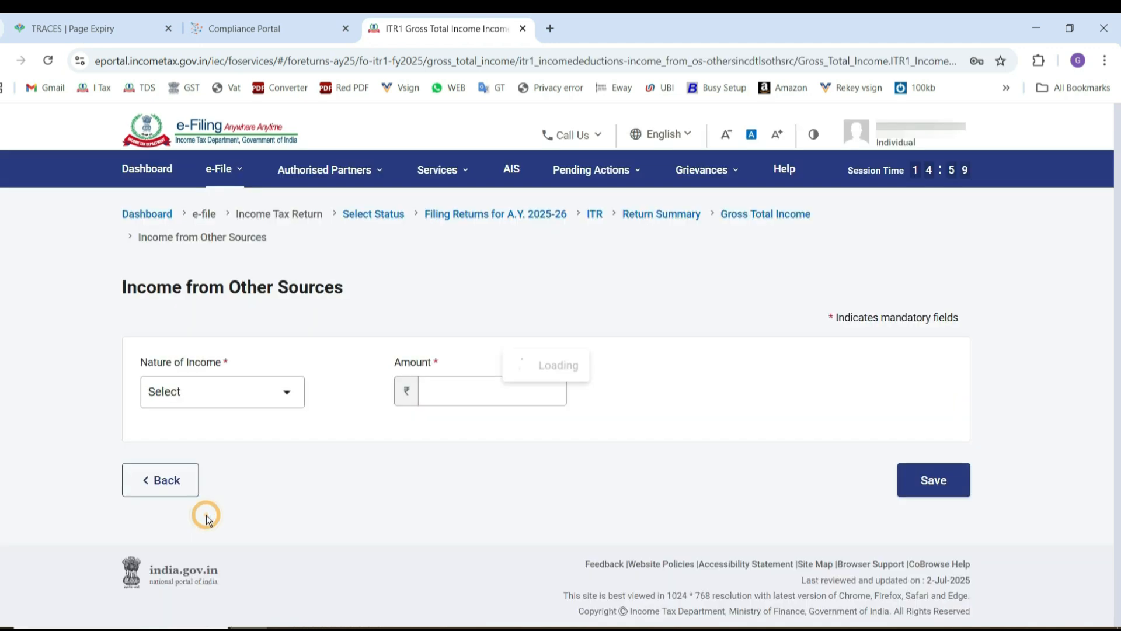
click(212, 387)
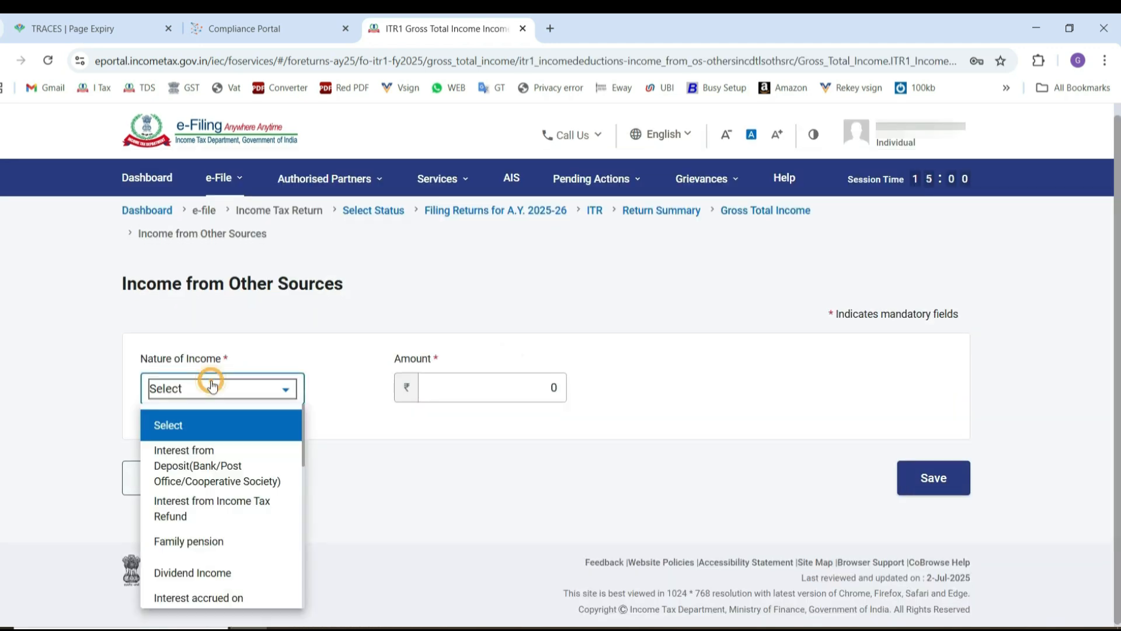
click(194, 471)
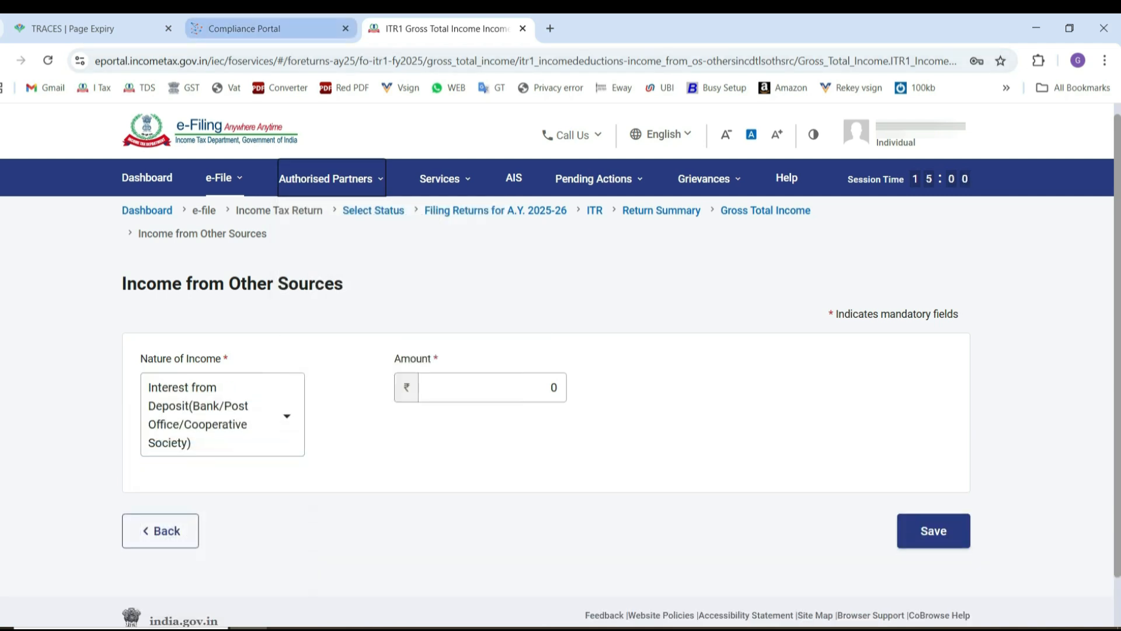
click(251, 28)
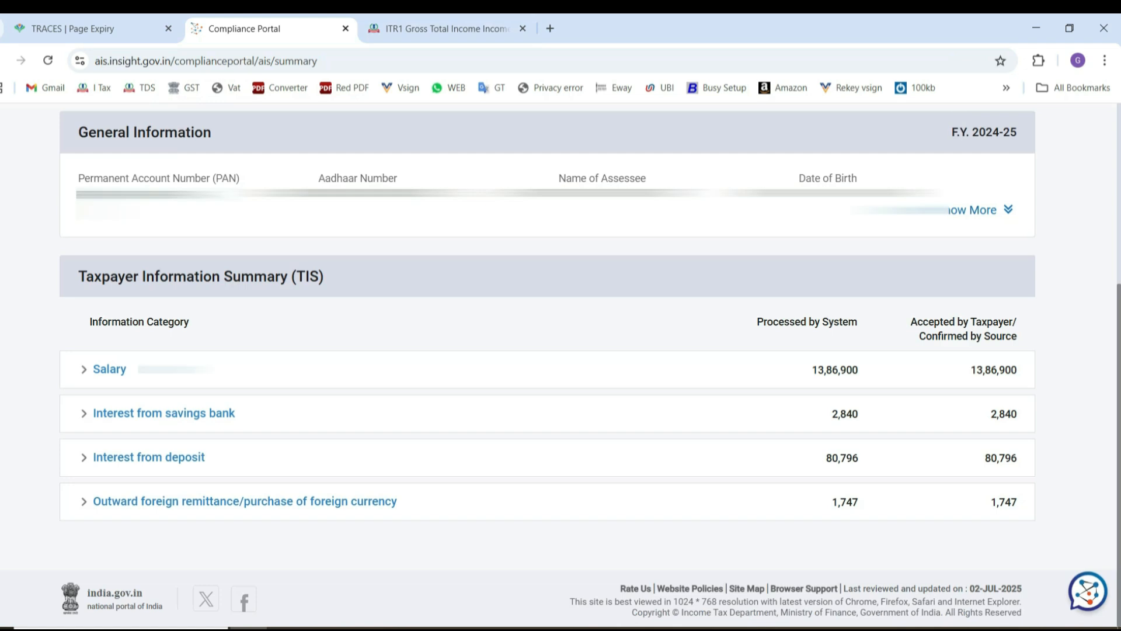
click(444, 28)
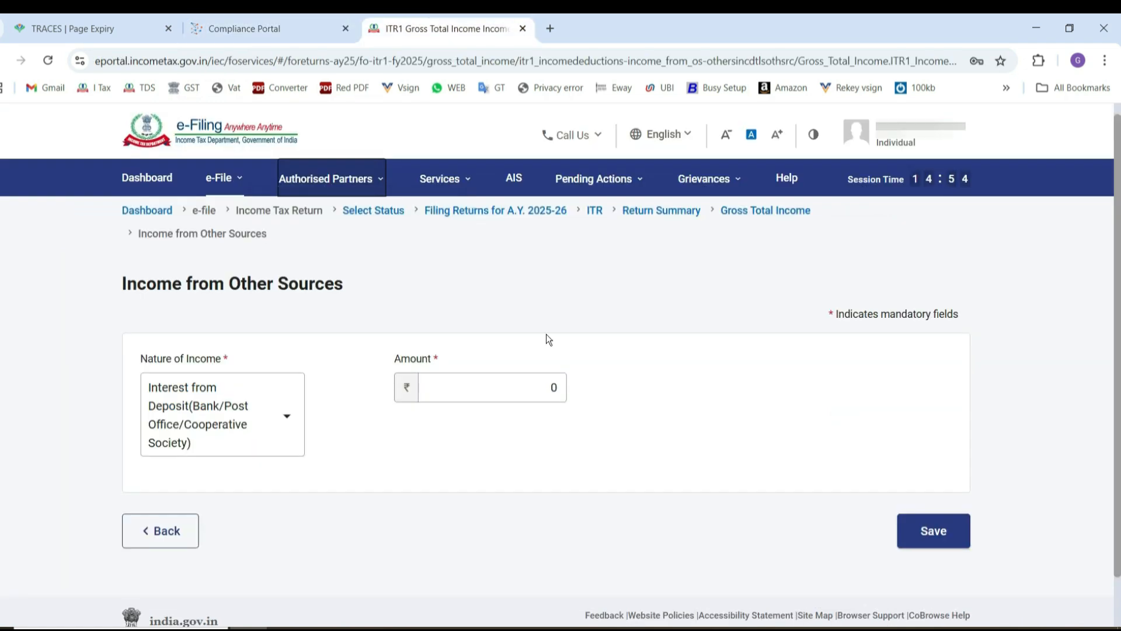
click(455, 387)
click(522, 387)
key(Delete)
text(80796)
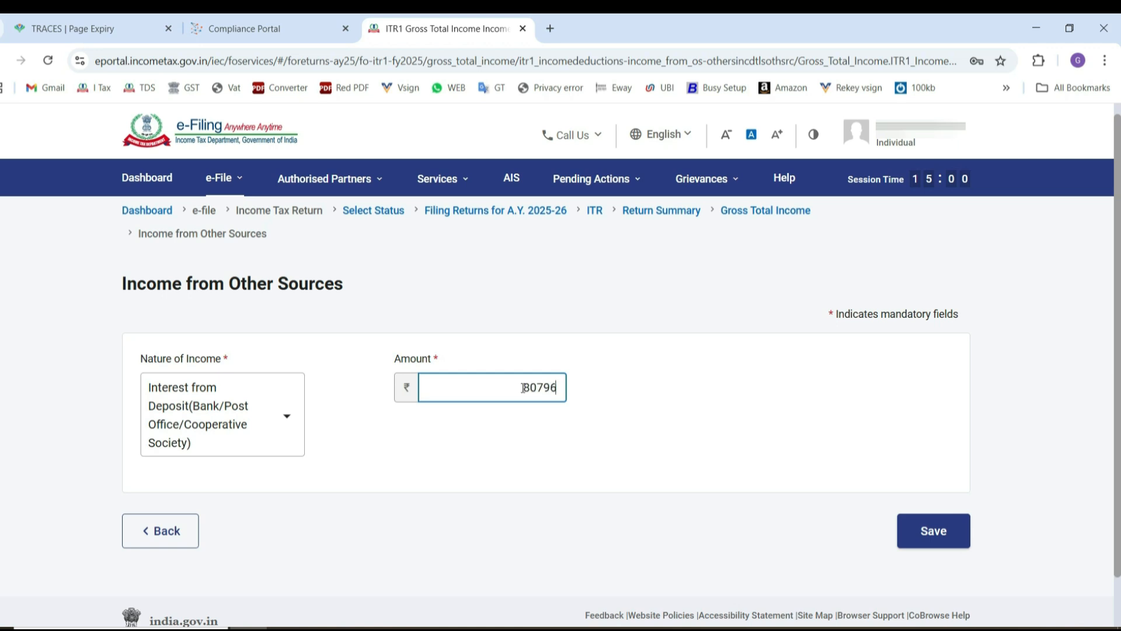
click(923, 544)
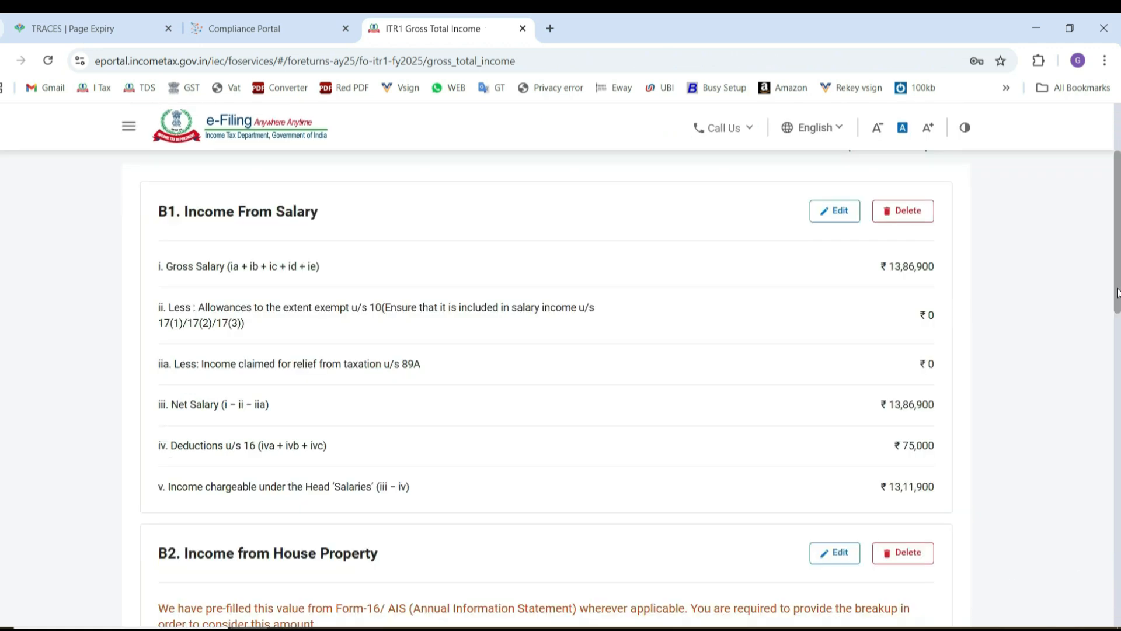
Review the salary, other sources and exempt income figures, and confirm the Gross Total Income section.
drag(1117, 304, 1117, 549)
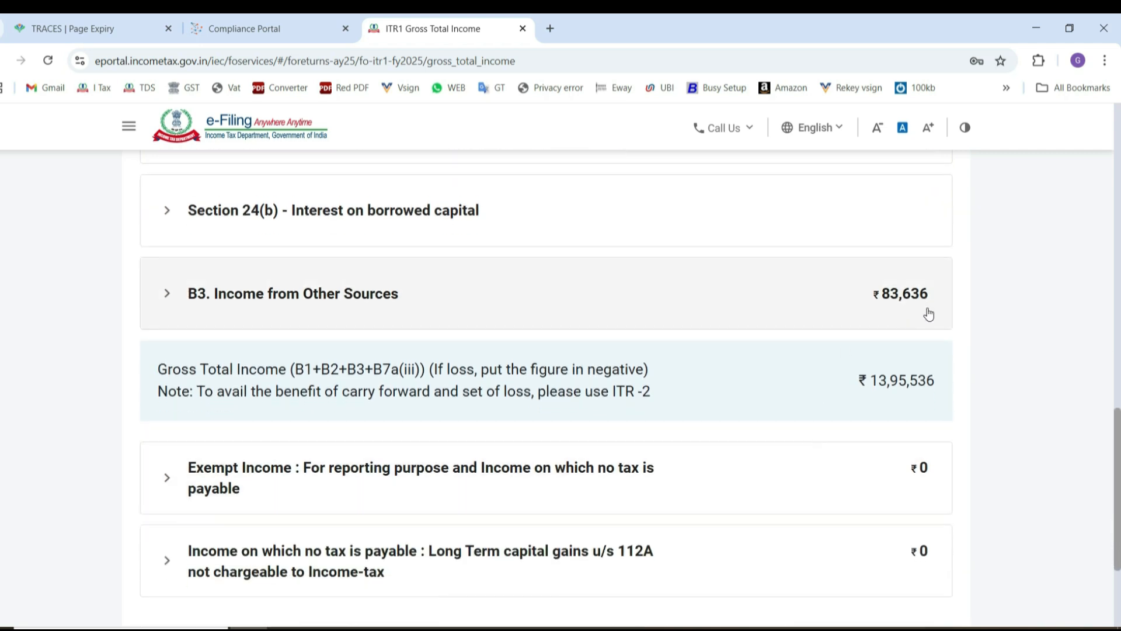
scroll(446, 286, down, 2)
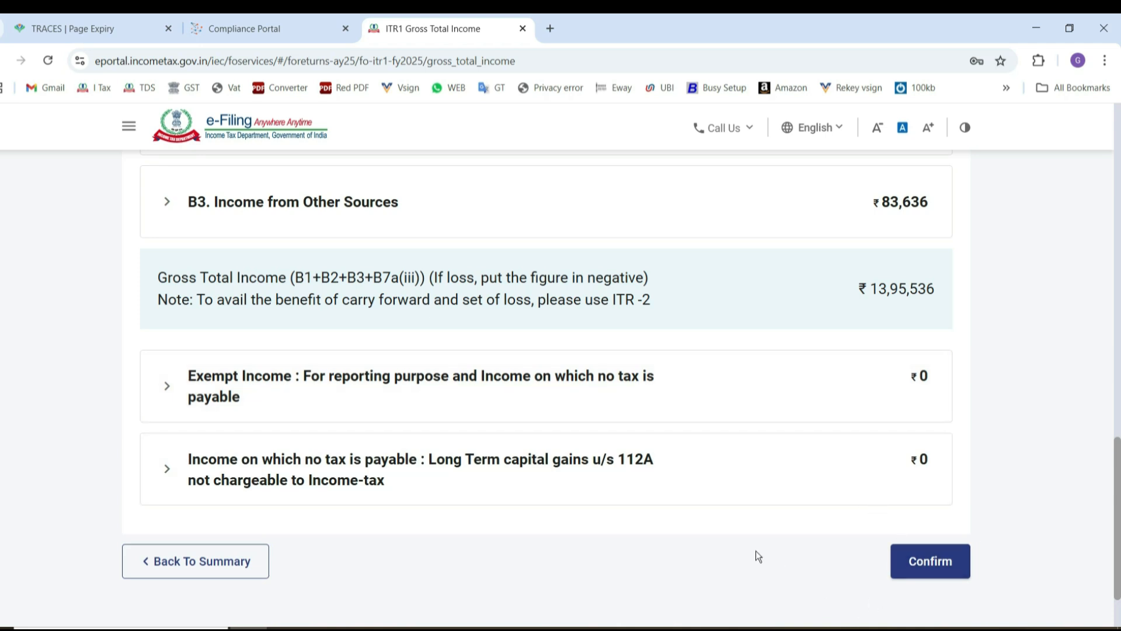
click(934, 562)
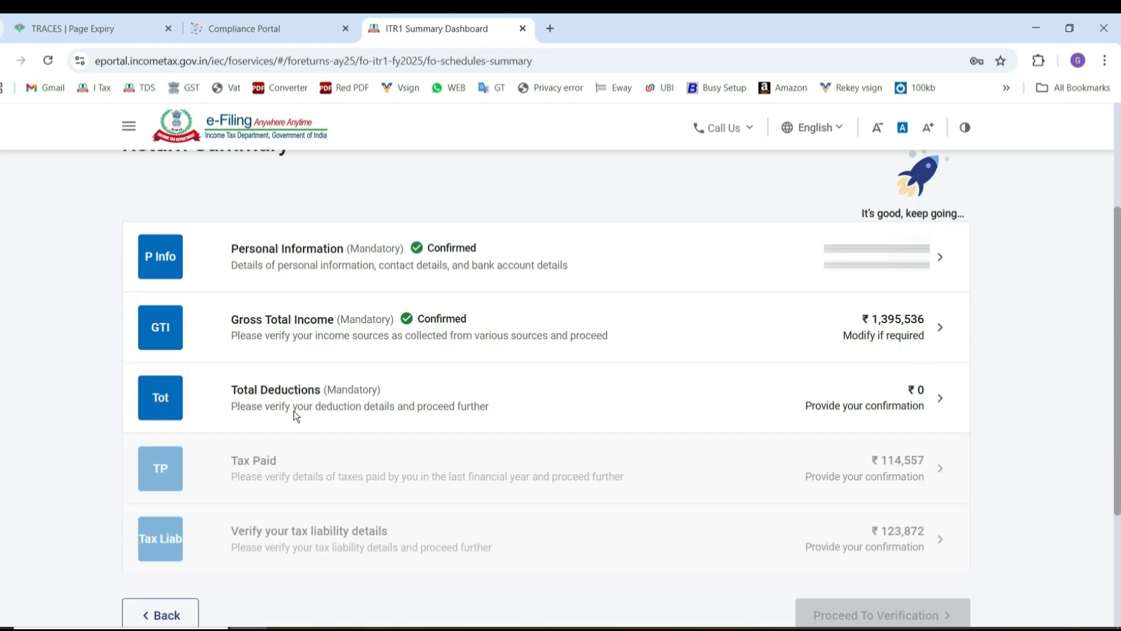
Review the Total Deductions section down to the total deductions and confirm it.
click(293, 412)
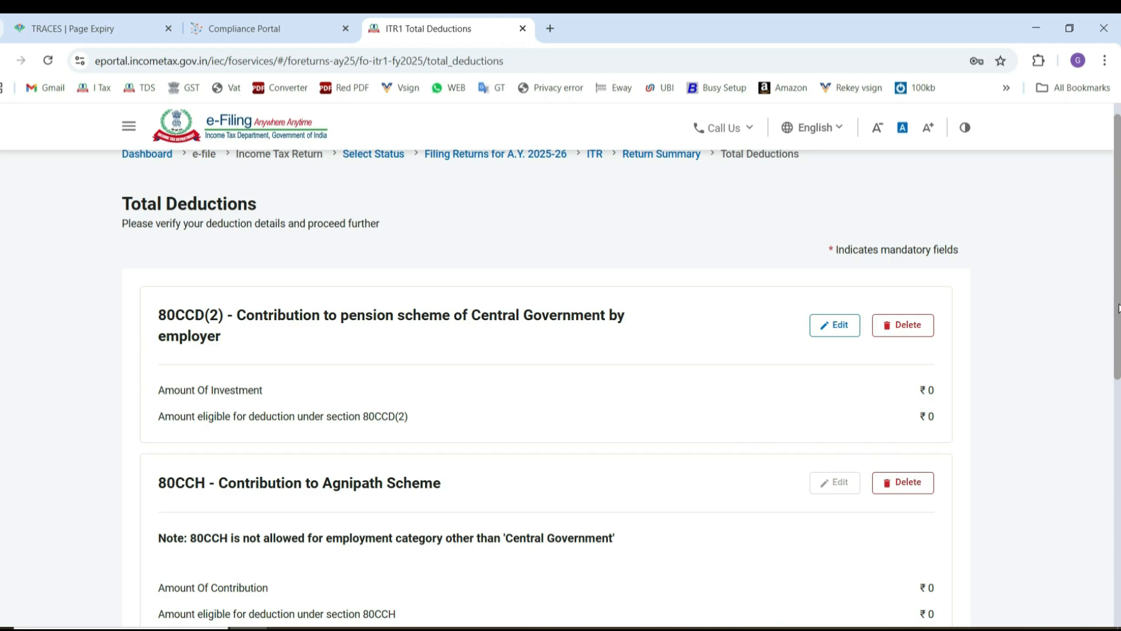
drag(1119, 309, 1119, 587)
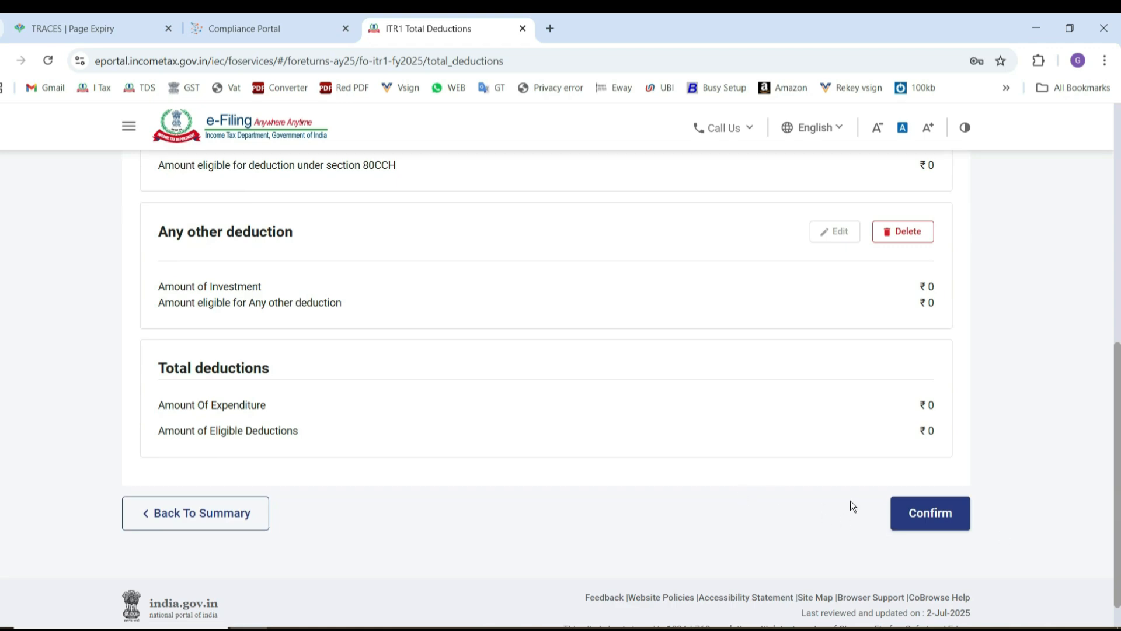
click(927, 514)
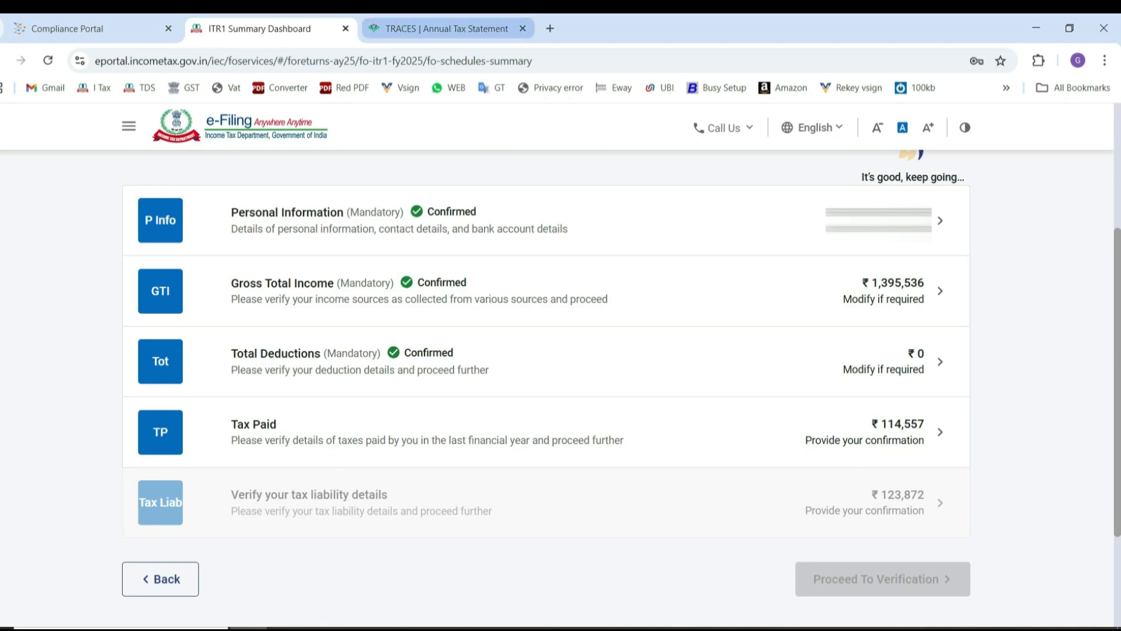
Add the two TDS amounts in Form 26AS, 106475 and 8082, in Calculator and compare the sum with Tax Paid in the return summary.
click(447, 28)
click(470, 629)
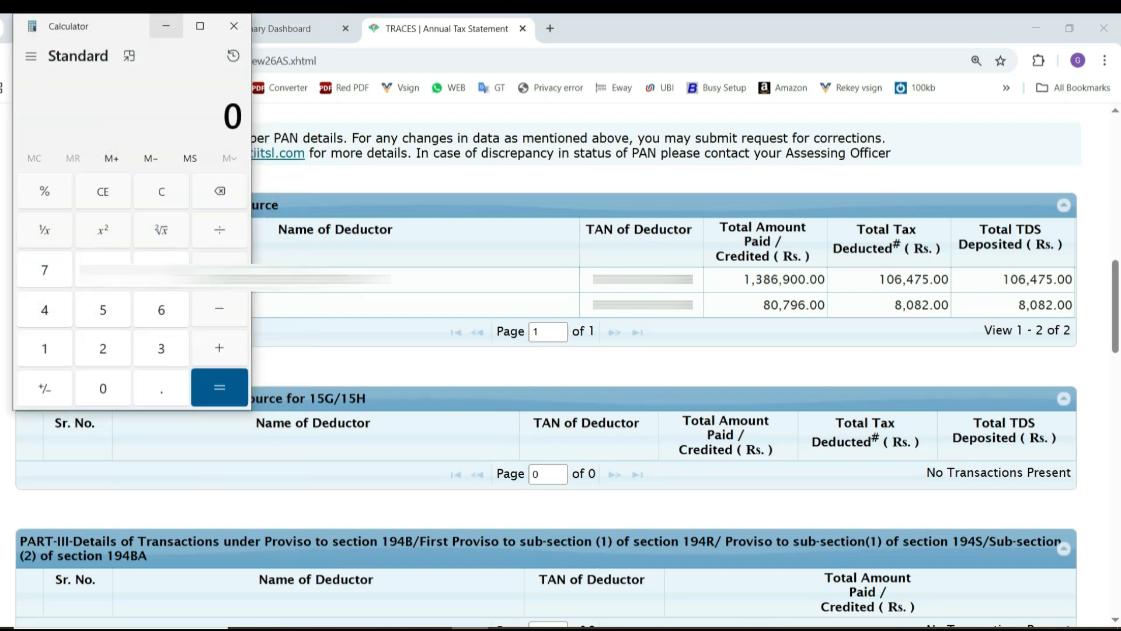
text(106475)
key(plus)
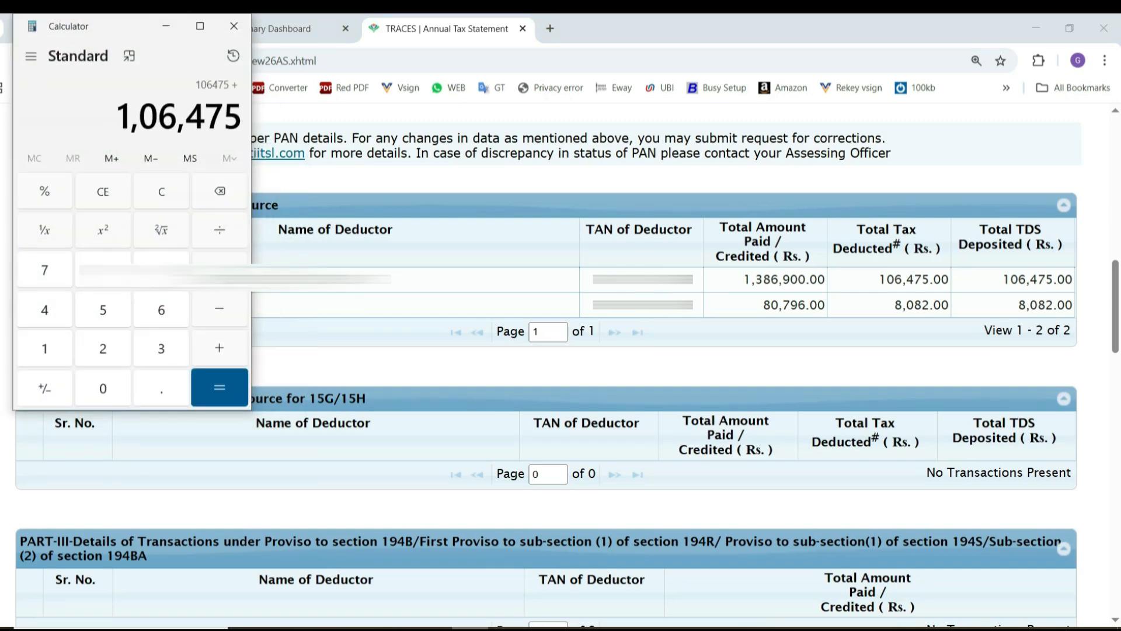
text(8082)
key(Return)
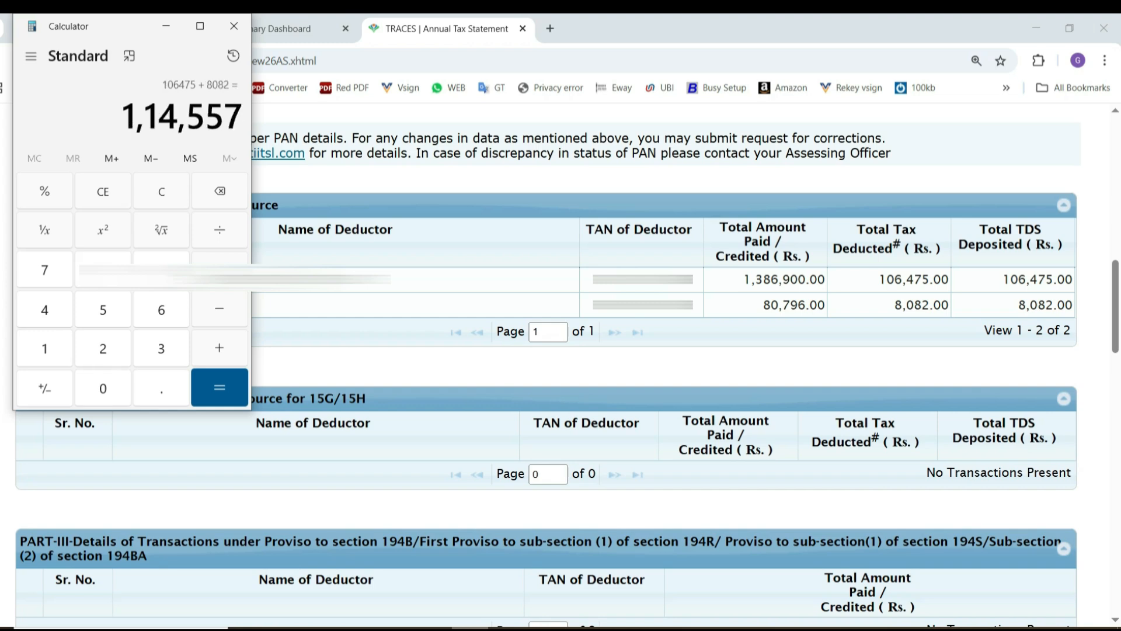
click(166, 29)
click(244, 29)
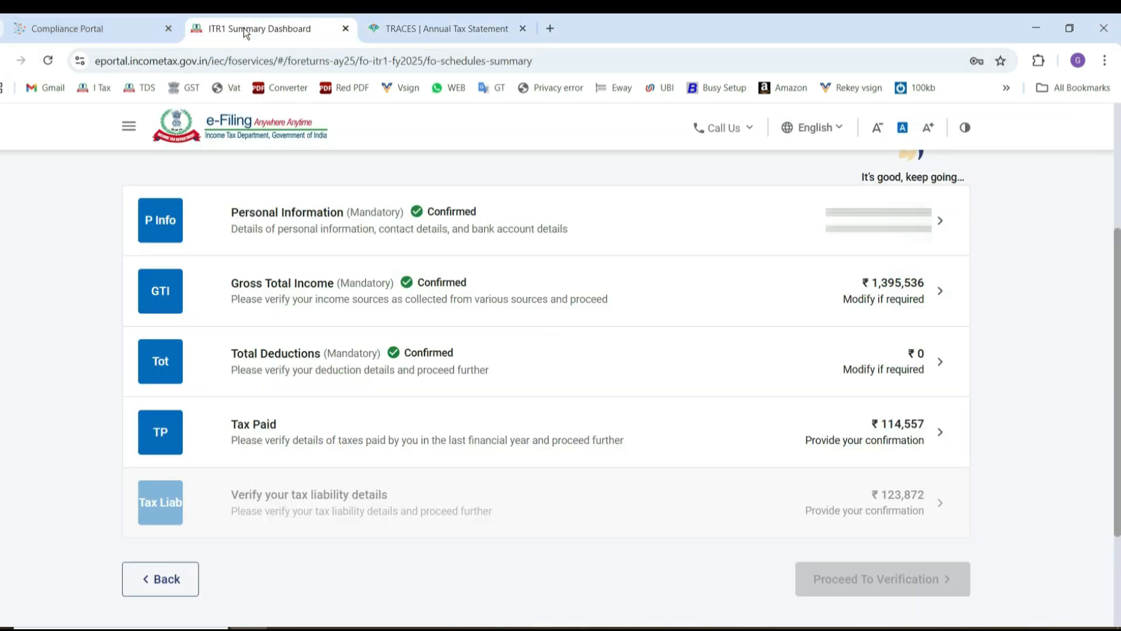
Review the Tax Paid section of the return and confirm it.
click(287, 425)
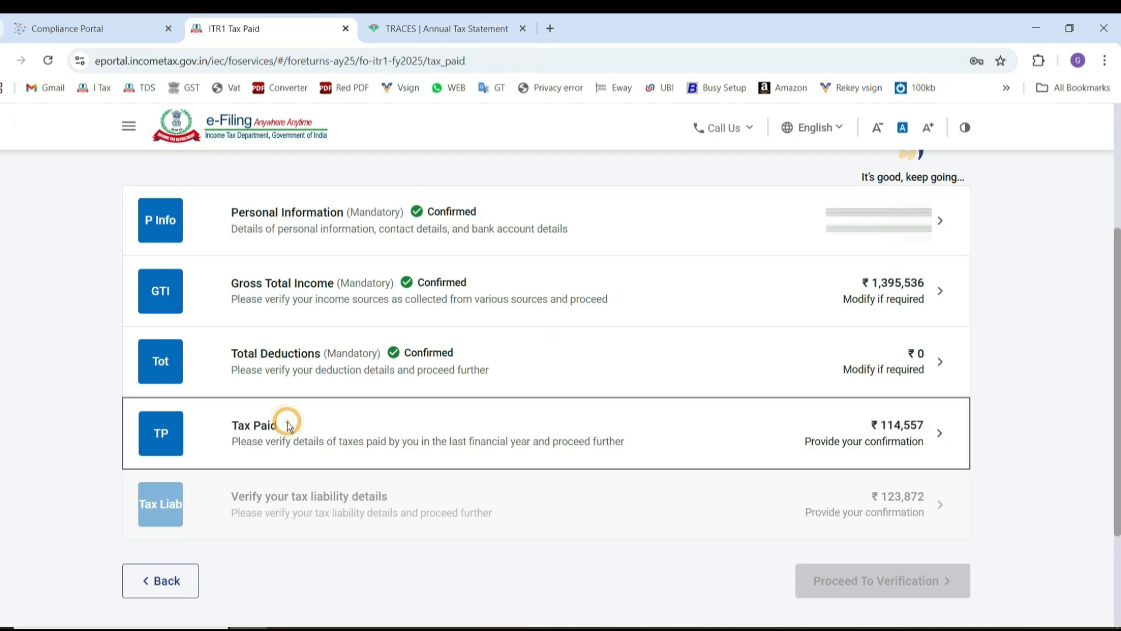
scroll(1089, 528, down, 5)
click(928, 474)
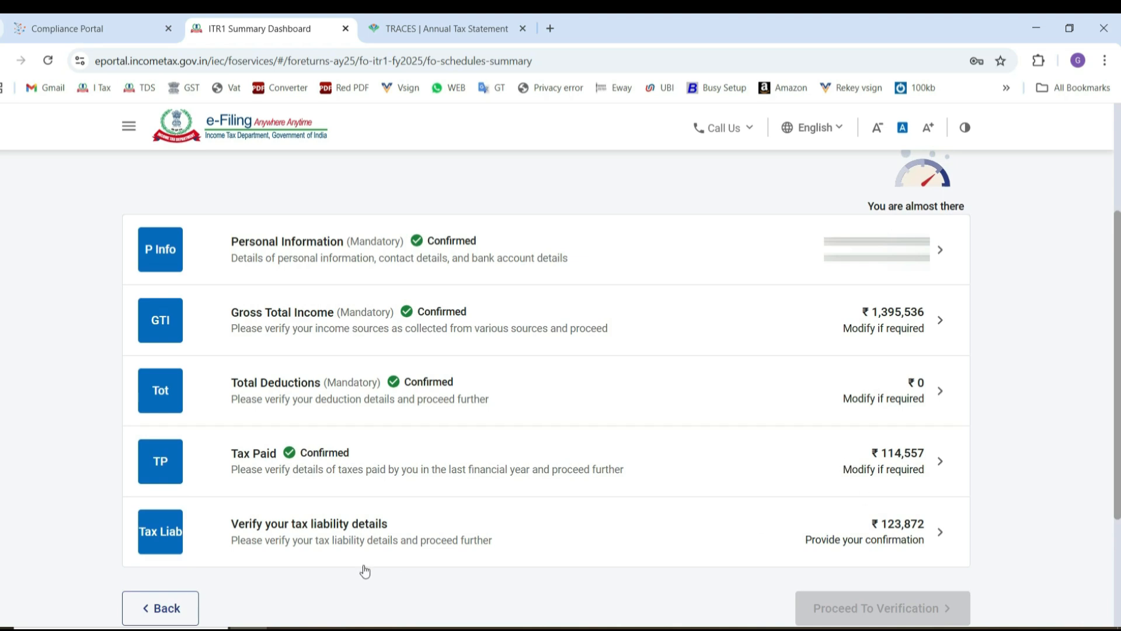
Review the total tax, fee and interest, confirm the tax liability details, and recheck all sections in the return summary.
click(283, 537)
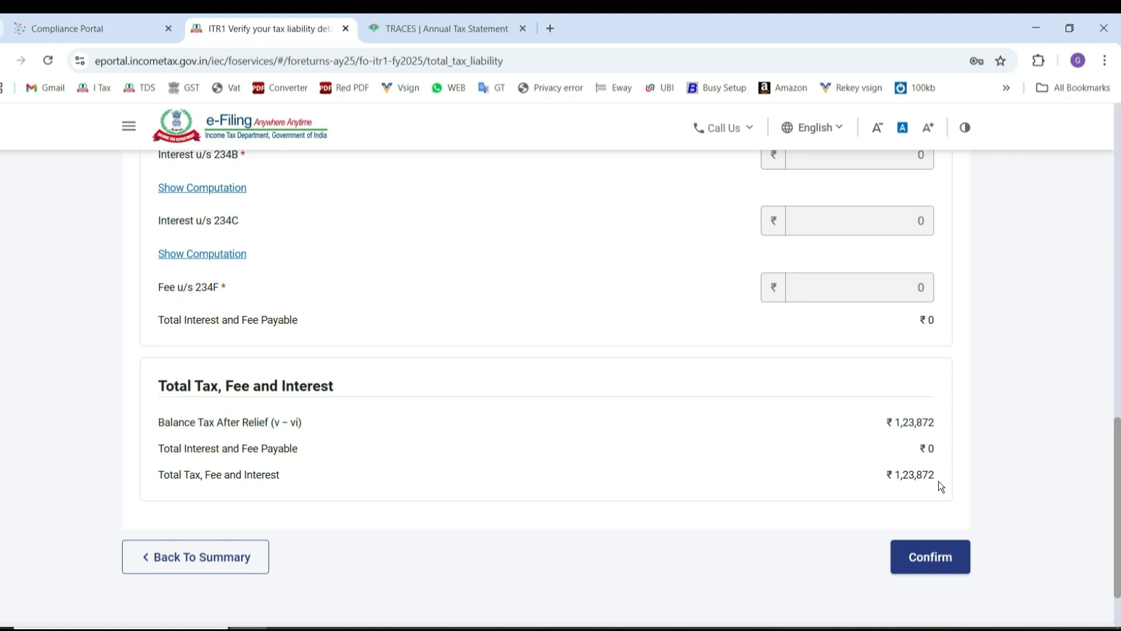
click(915, 570)
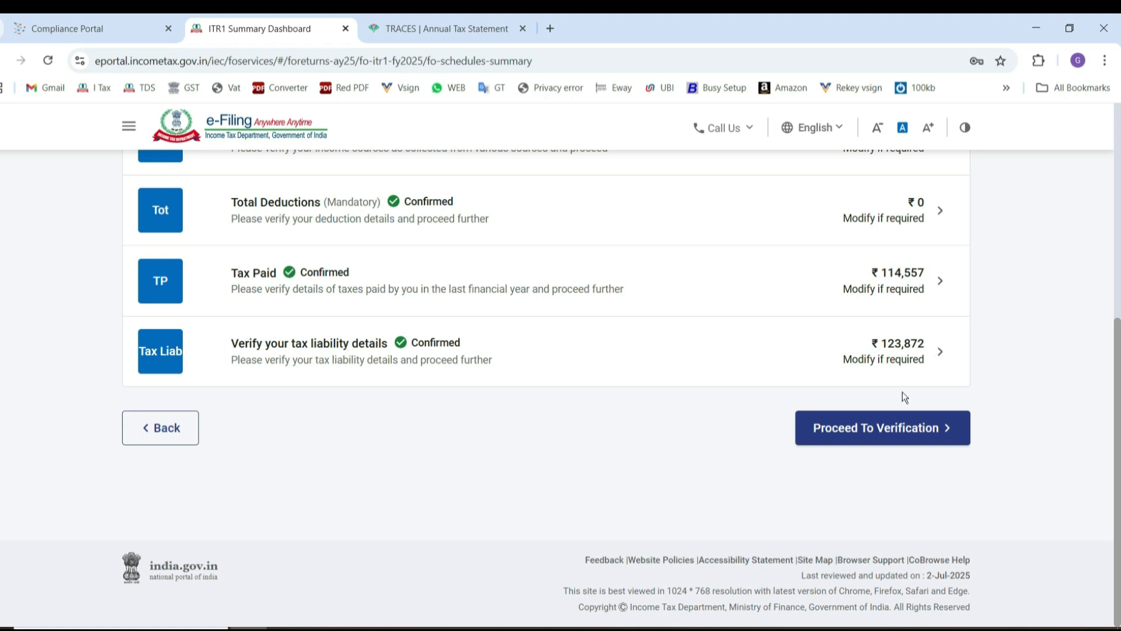
click(856, 439)
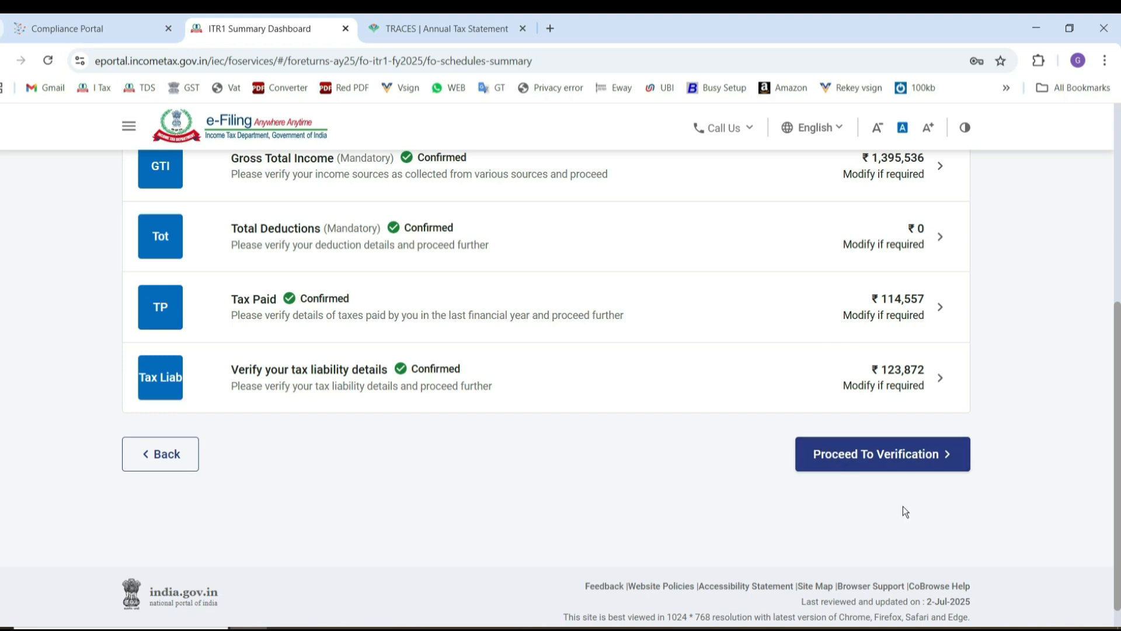
scroll(419, 317, up, 2)
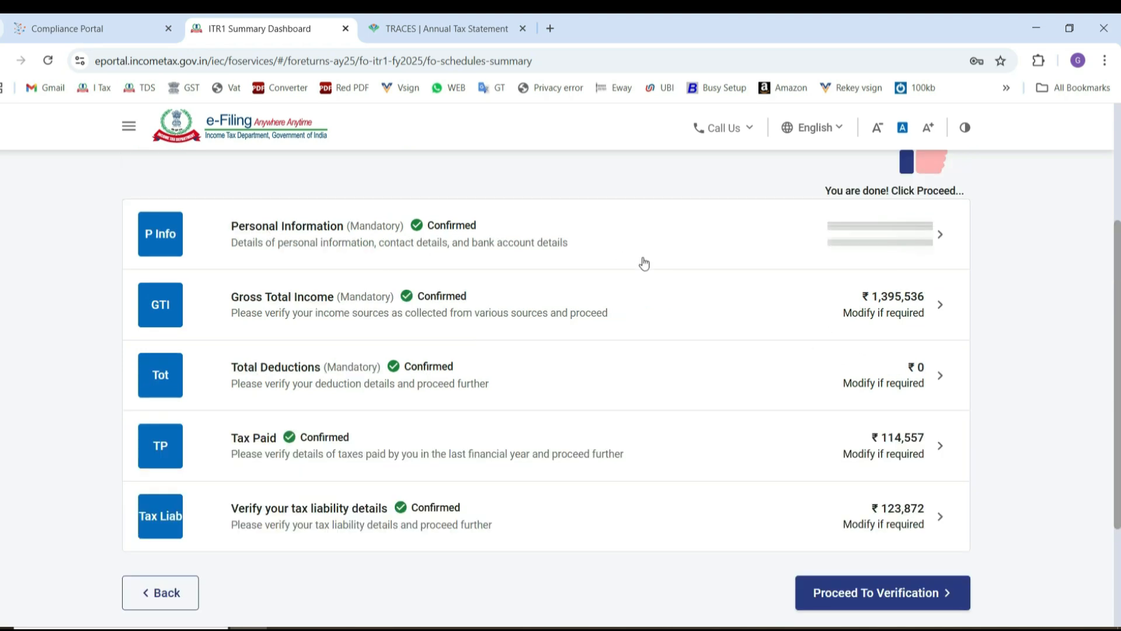